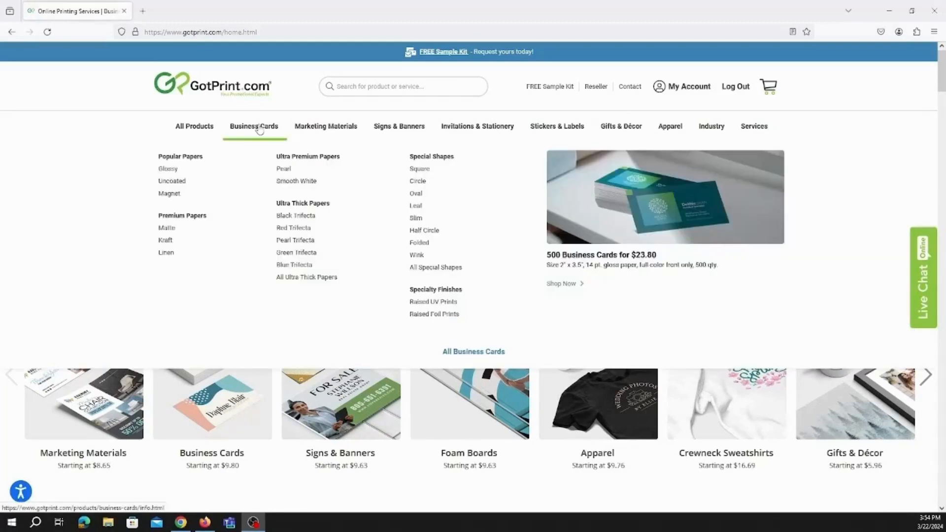
Open the order form for business cards from the Business Cards product page.
{"action": "left_click", "coordinate": [260, 129]}
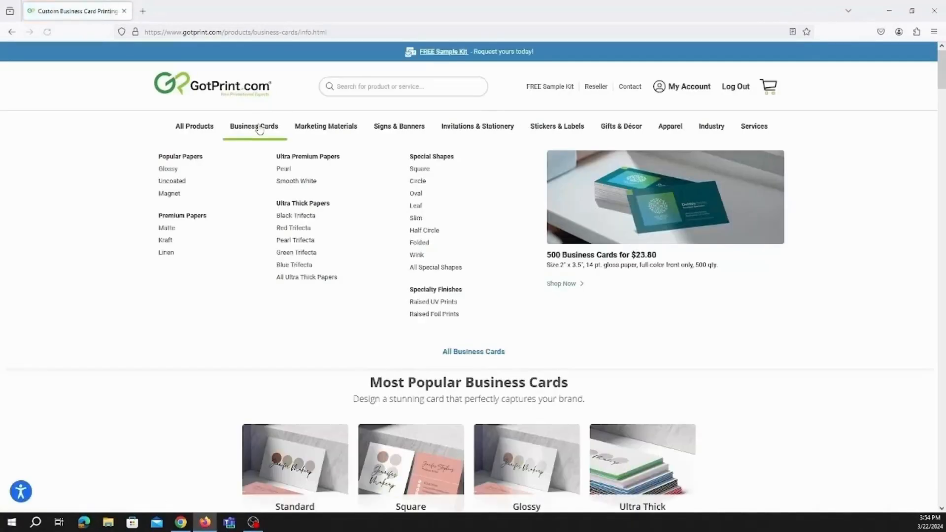
{"action": "scroll", "coordinate": [251, 144], "scroll_direction": "down", "scroll_amount": 3}
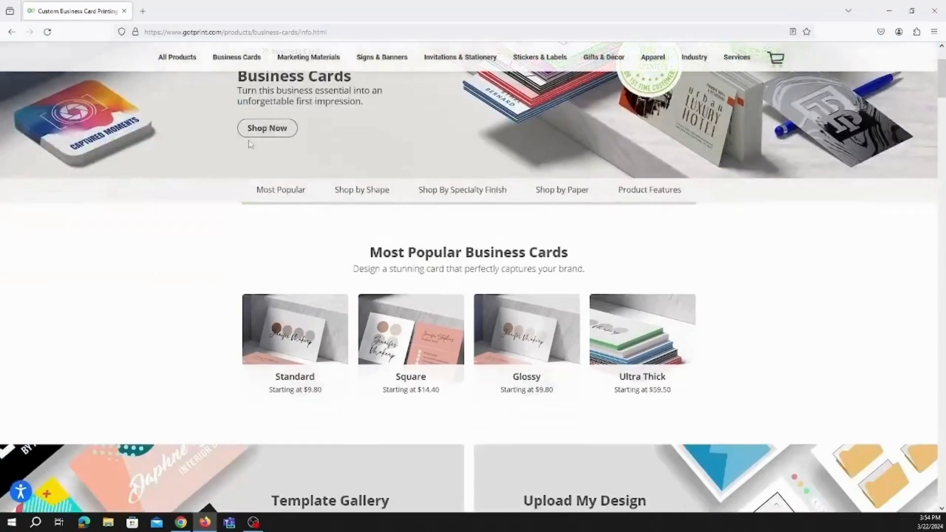
{"action": "left_click", "coordinate": [252, 133]}
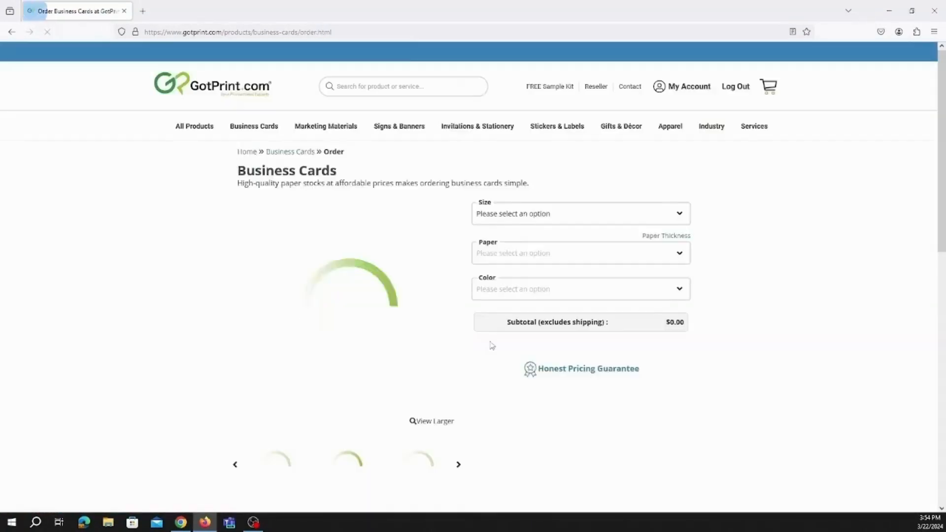
Configure 100 horizontal 2" x 3.5" U.S. Standard cards on 16 pt. Premium Matte paper with Full Color Front, No Back.
{"action": "left_click", "coordinate": [508, 289]}
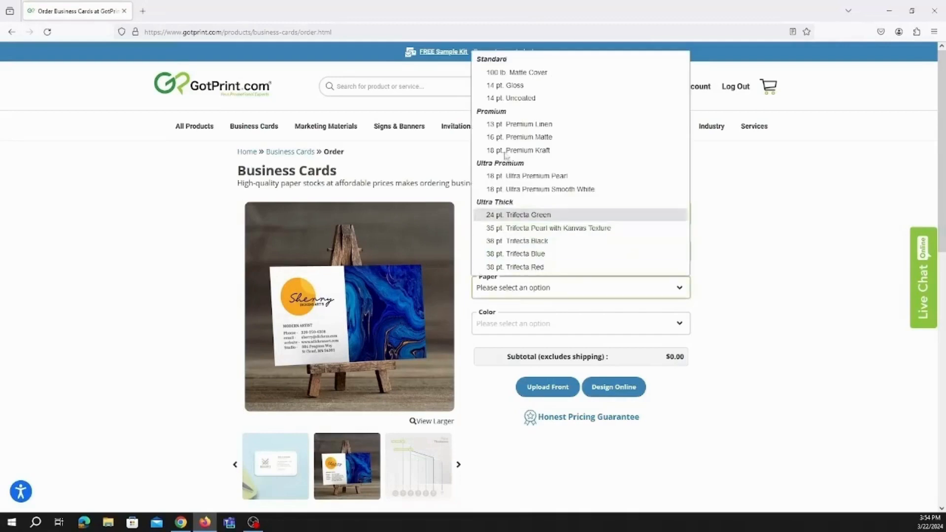
{"action": "left_click", "coordinate": [507, 134]}
{"action": "left_click", "coordinate": [521, 325]}
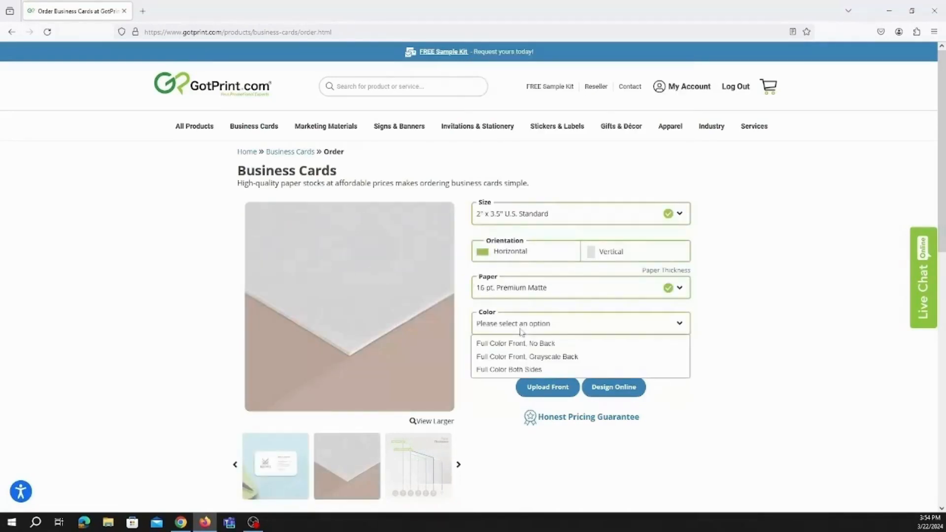
{"action": "left_click", "coordinate": [521, 343]}
{"action": "scroll", "coordinate": [519, 344], "scroll_direction": "down", "scroll_amount": 1}
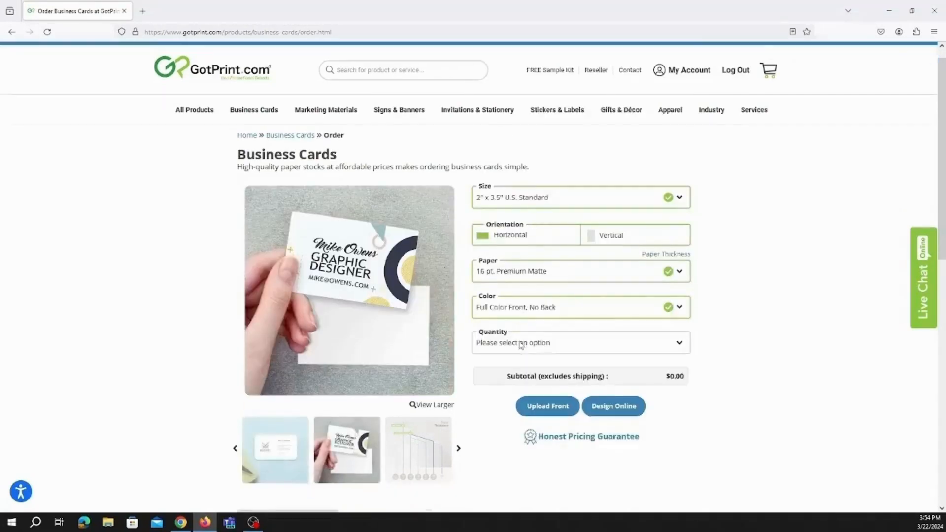
{"action": "left_click", "coordinate": [520, 314]}
{"action": "left_click", "coordinate": [481, 50]}
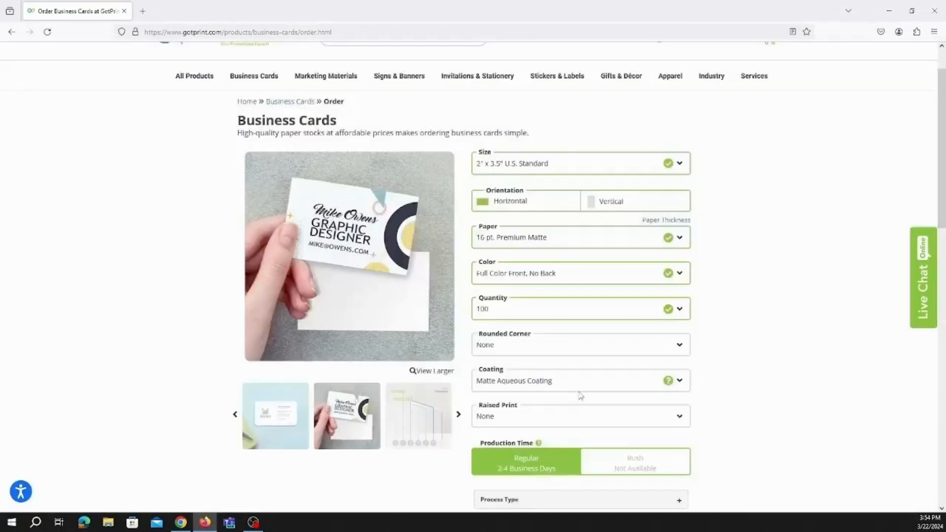
Start an online design for the order and show the Colorful templates in the General category.
{"action": "scroll", "coordinate": [580, 394], "scroll_direction": "down", "scroll_amount": 5}
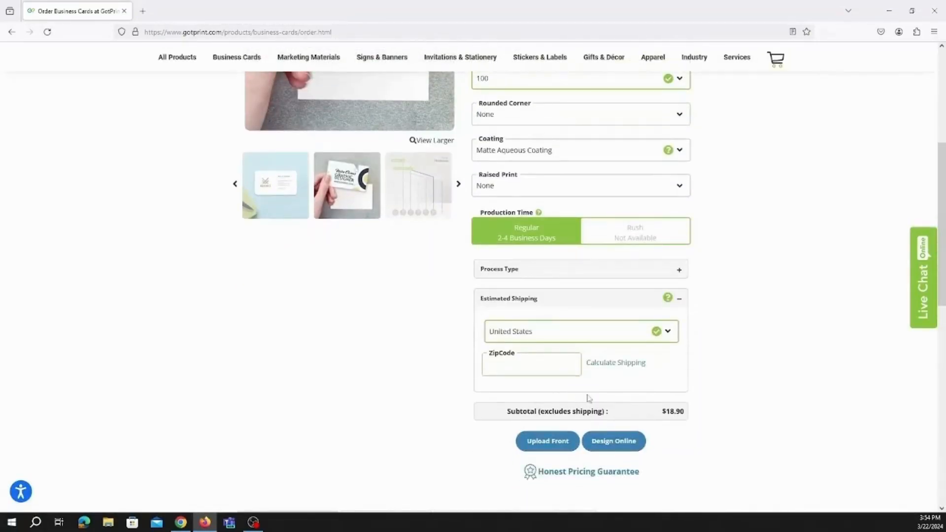
{"action": "left_click", "coordinate": [607, 441]}
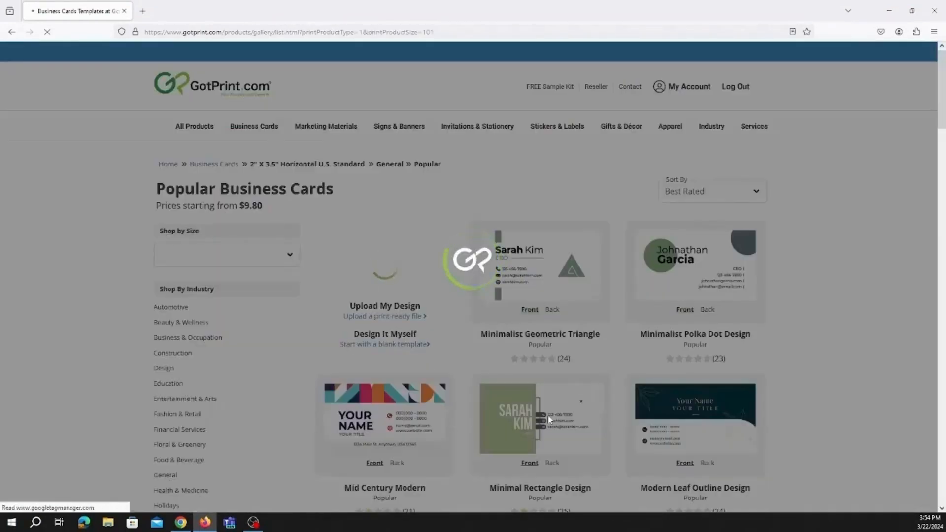
{"action": "scroll", "coordinate": [548, 414], "scroll_direction": "down", "scroll_amount": 3}
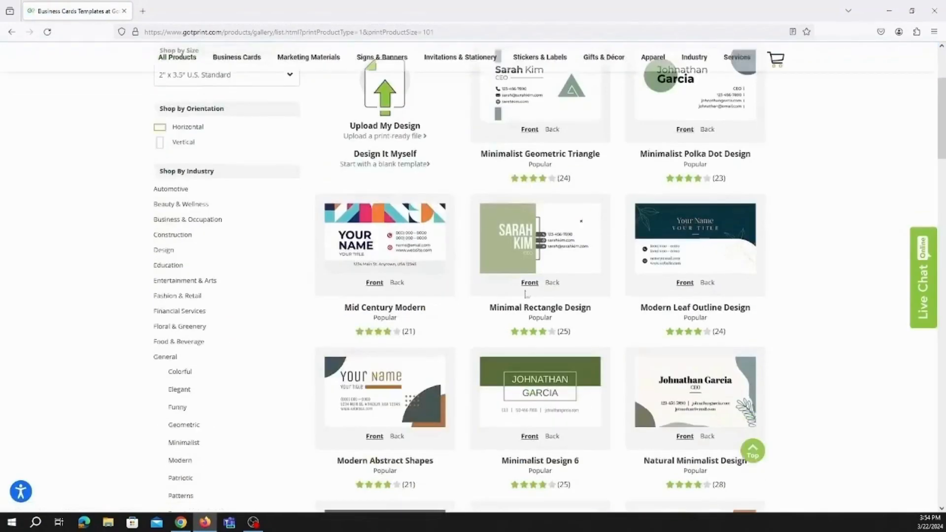
{"action": "scroll", "coordinate": [552, 223], "scroll_direction": "down", "scroll_amount": 2}
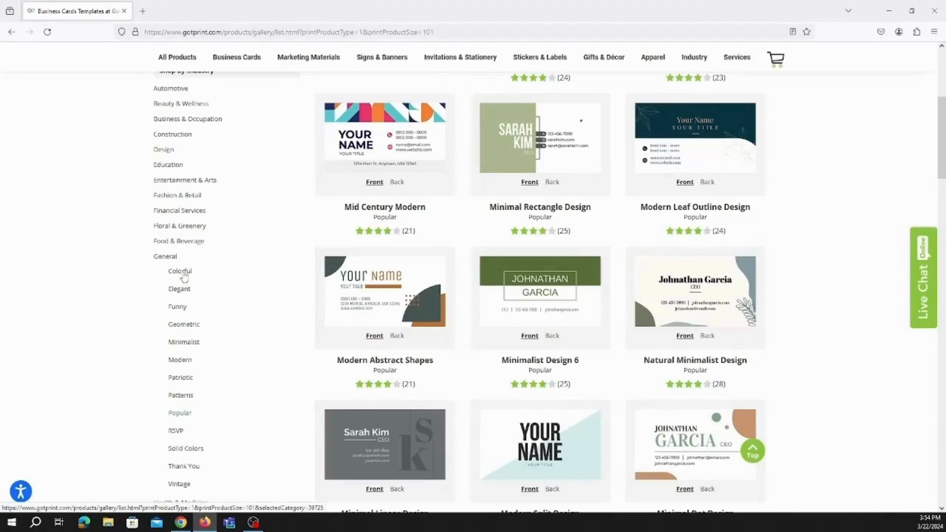
{"action": "left_click", "coordinate": [183, 273]}
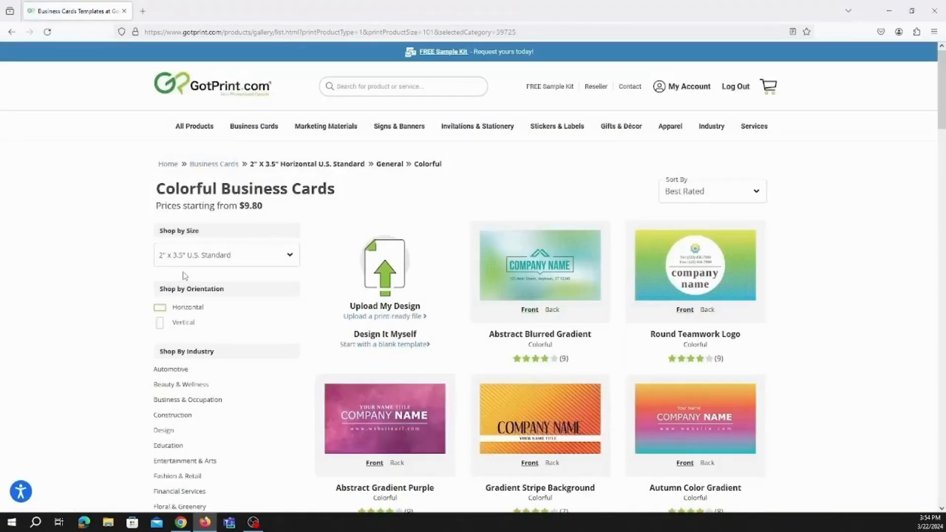
Switch the template gallery to the Fashion Designer category under Fashion & Retail.
{"action": "scroll", "coordinate": [185, 275], "scroll_direction": "down", "scroll_amount": 4}
{"action": "left_click", "coordinate": [181, 297]}
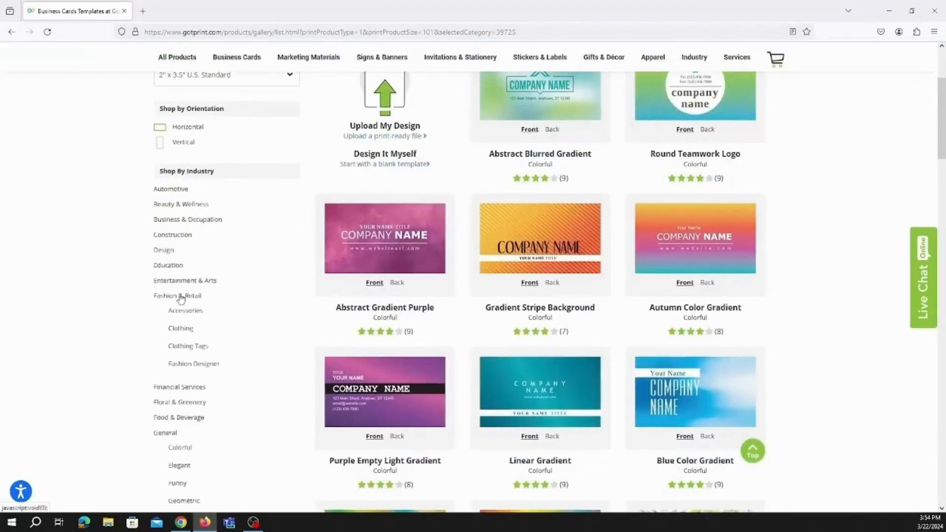
{"action": "scroll", "coordinate": [180, 298], "scroll_direction": "down", "scroll_amount": 1}
{"action": "left_click", "coordinate": [180, 314]}
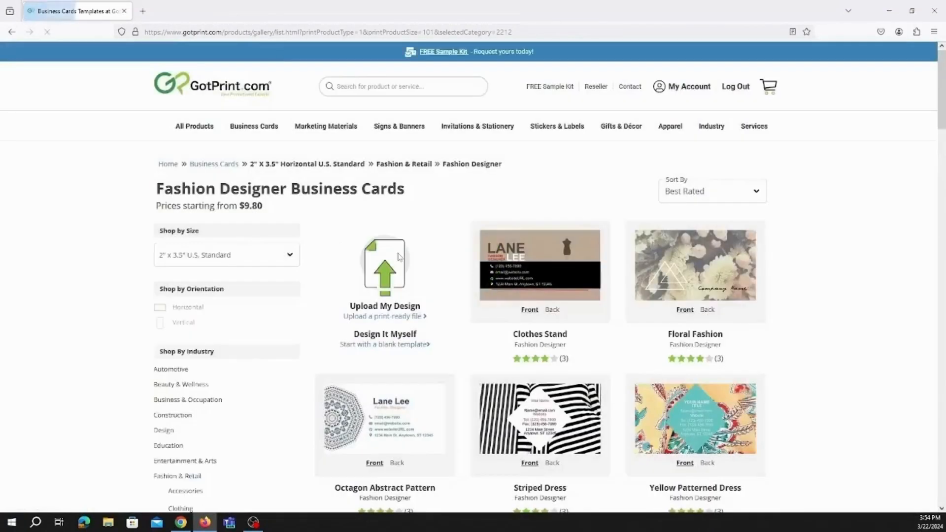
Open the Clothes Stand template for customization and decline the Online Designer tips.
{"action": "scroll", "coordinate": [399, 257], "scroll_direction": "down", "scroll_amount": 3}
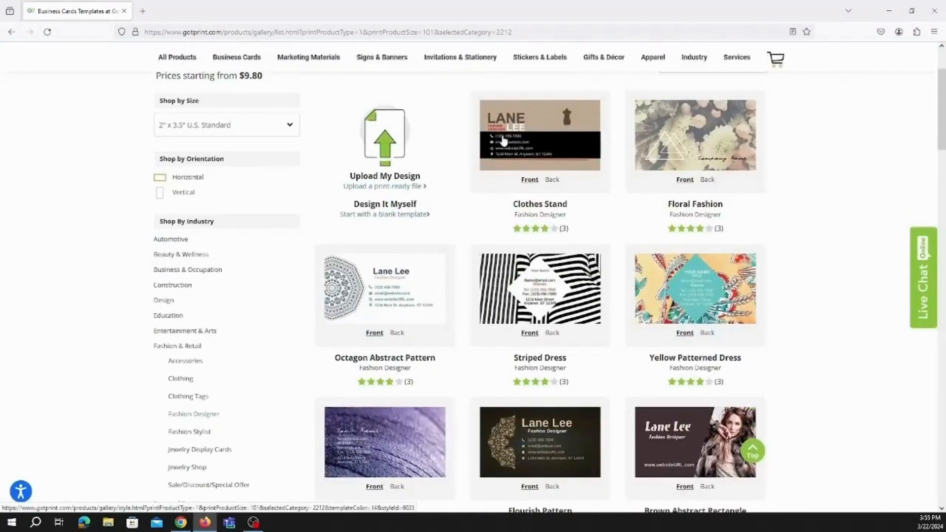
{"action": "left_click", "coordinate": [503, 141]}
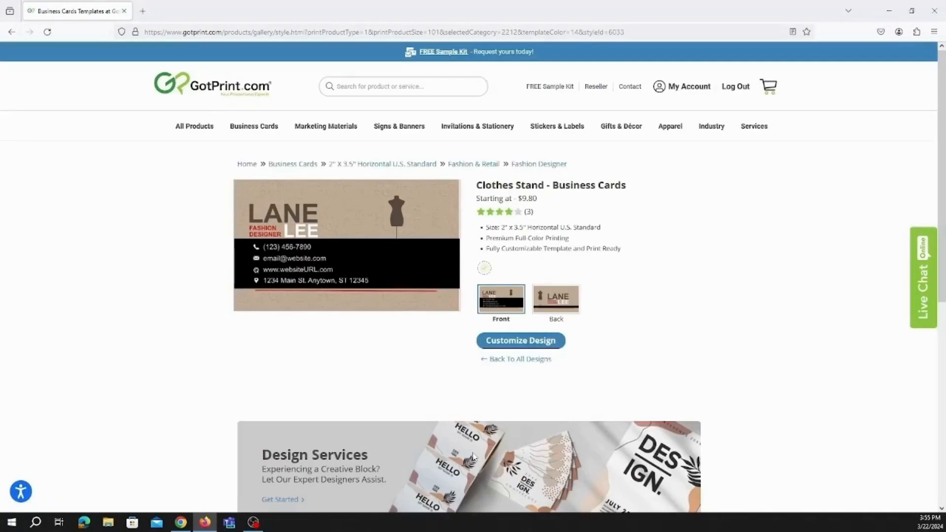
{"action": "left_click", "coordinate": [506, 344]}
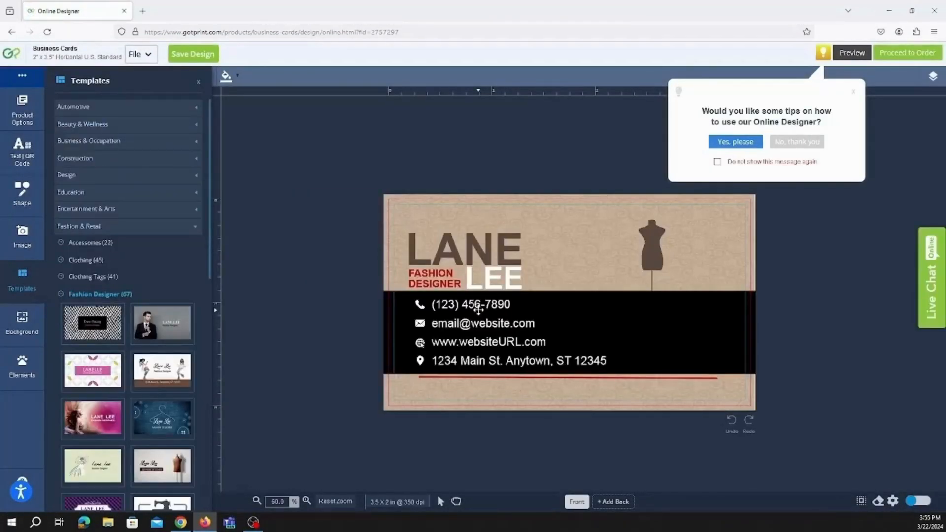
{"action": "left_click", "coordinate": [777, 142]}
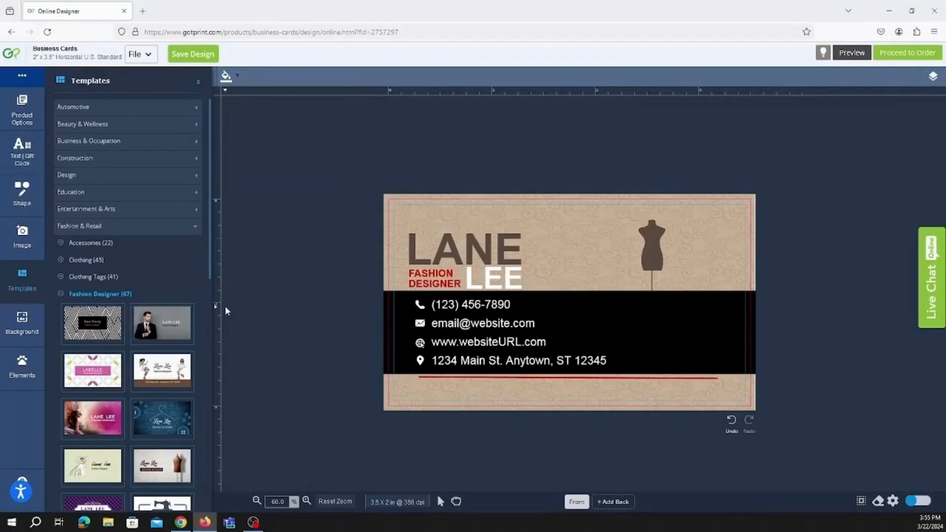
{"action": "left_click", "coordinate": [193, 148]}
{"action": "left_click", "coordinate": [195, 140]}
{"action": "left_click", "coordinate": [196, 128]}
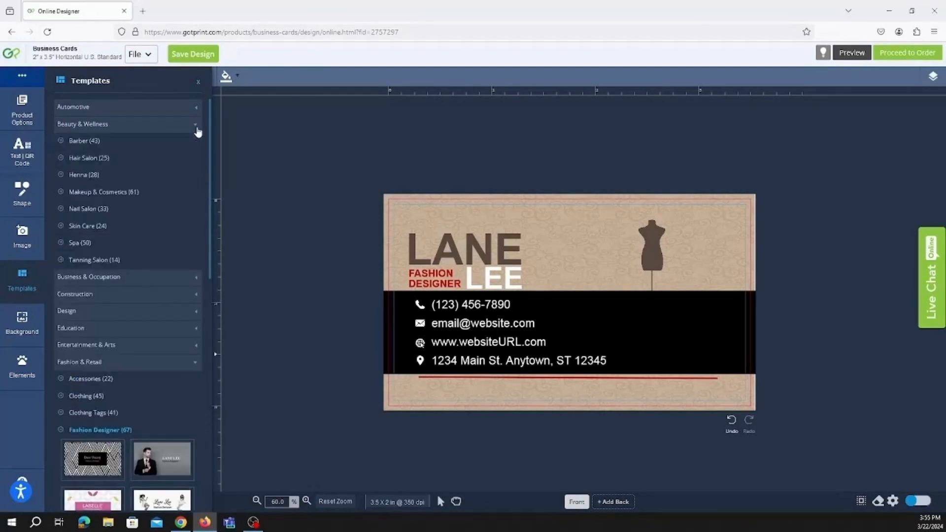
{"action": "left_click", "coordinate": [196, 128]}
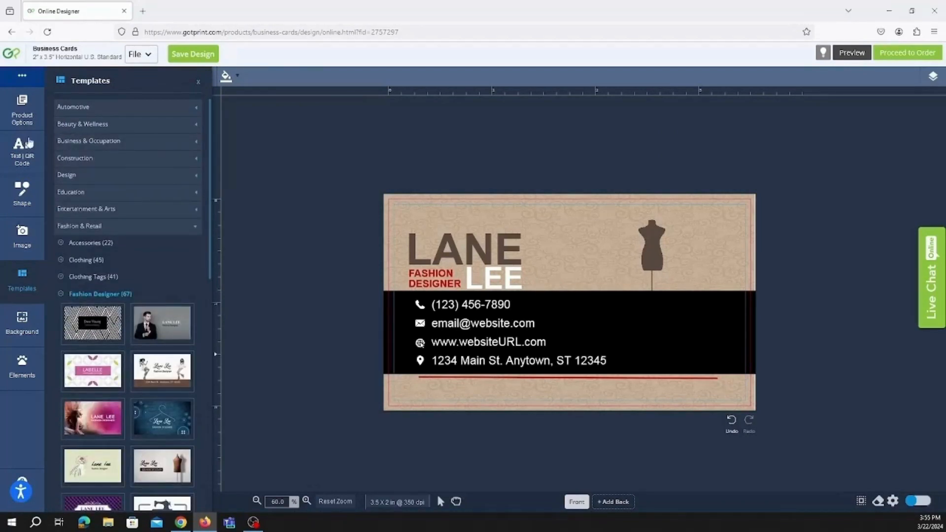
Apply round corners to the business card in the product options.
{"action": "left_click", "coordinate": [19, 115]}
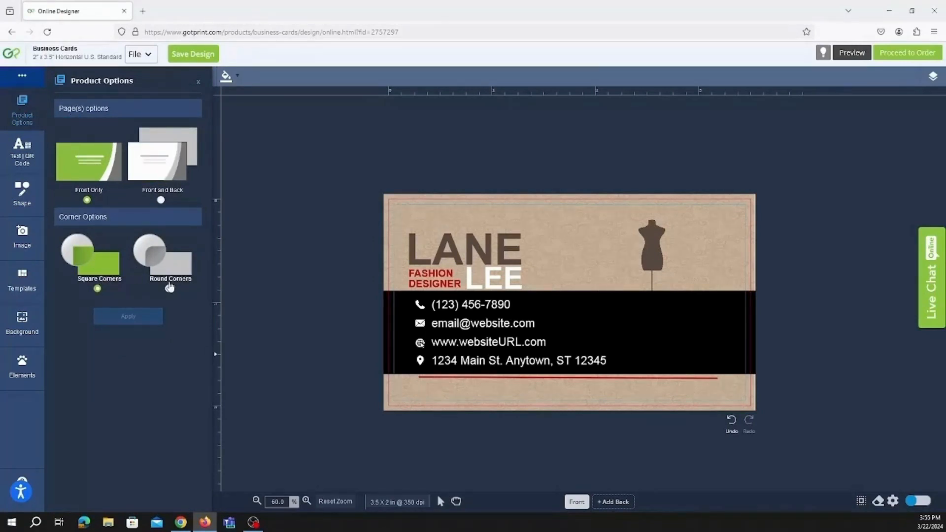
{"action": "left_click", "coordinate": [169, 290]}
{"action": "left_click", "coordinate": [143, 317]}
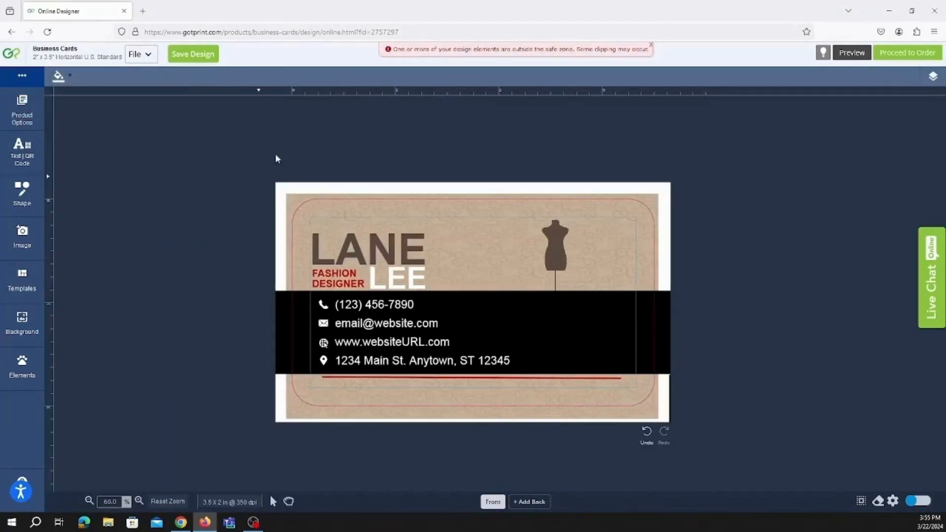
{"action": "left_click", "coordinate": [22, 112]}
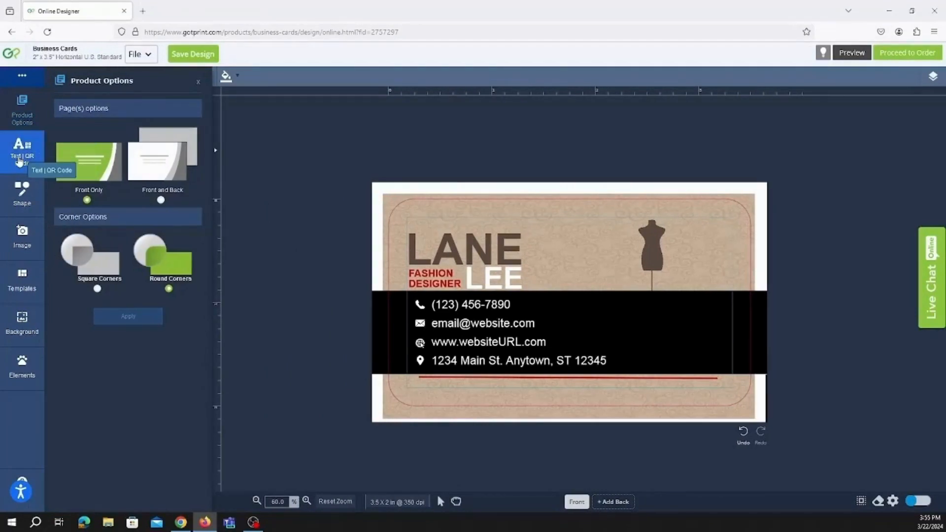
Replace the template's large placeholder first name with the cardholder's first name.
{"action": "left_click", "coordinate": [19, 161]}
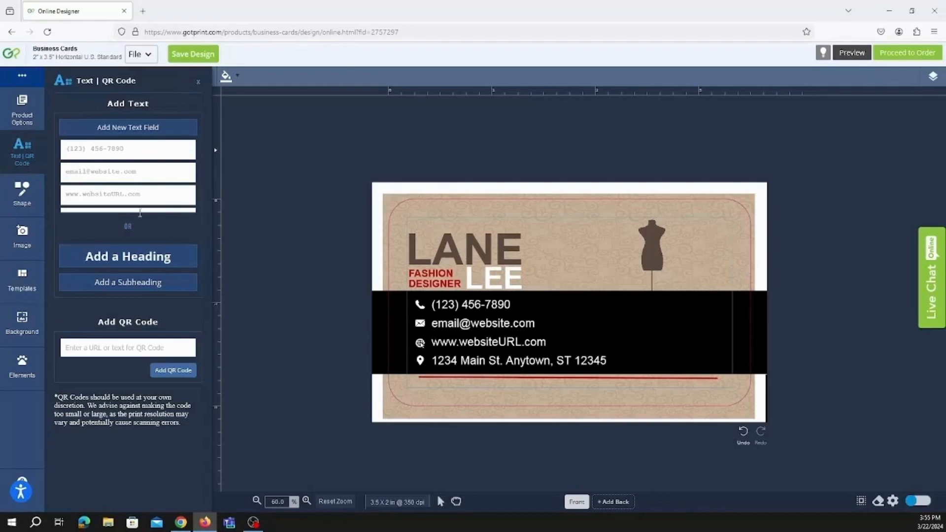
{"action": "scroll", "coordinate": [150, 180], "scroll_direction": "down", "scroll_amount": 1}
{"action": "scroll", "coordinate": [150, 178], "scroll_direction": "down", "scroll_amount": 2}
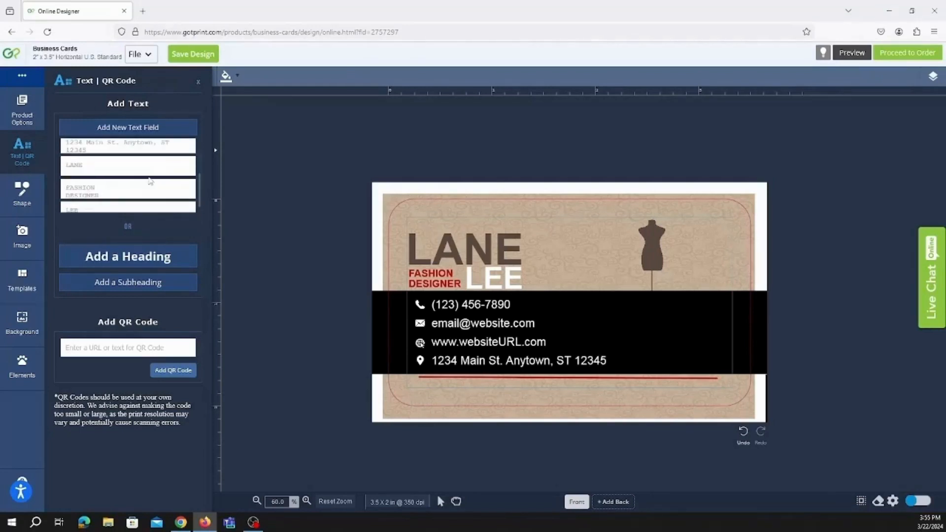
{"action": "scroll", "coordinate": [150, 180], "scroll_direction": "up", "scroll_amount": 2}
{"action": "scroll", "coordinate": [132, 200], "scroll_direction": "down", "scroll_amount": 2}
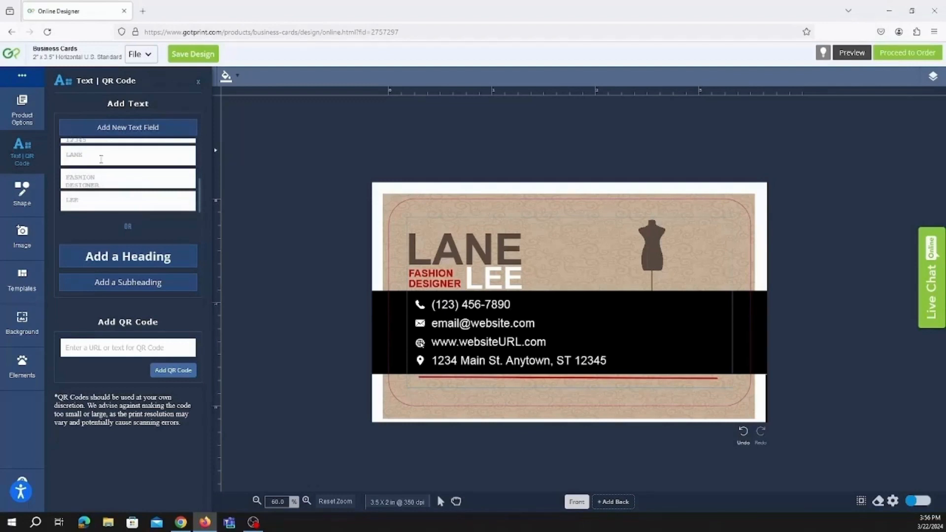
{"action": "left_click", "coordinate": [101, 158]}
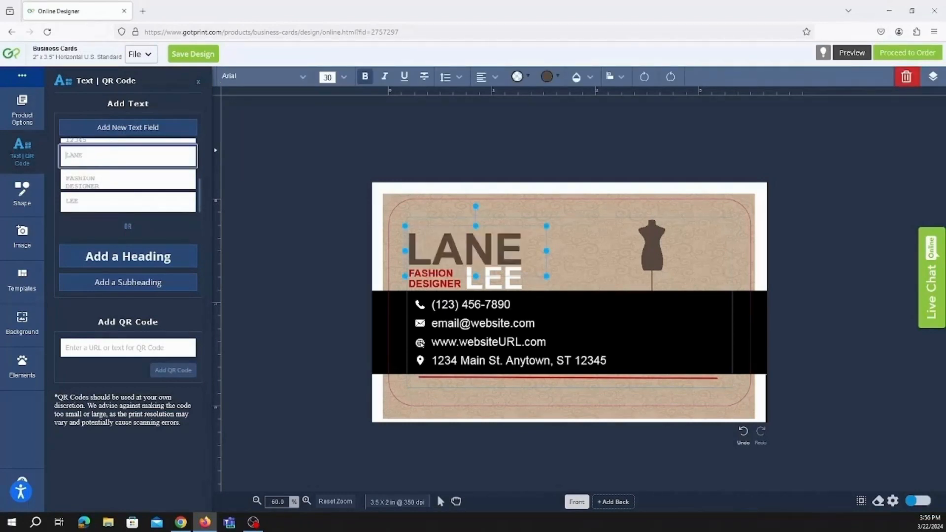
{"action": "type", "text": "BRIT"}
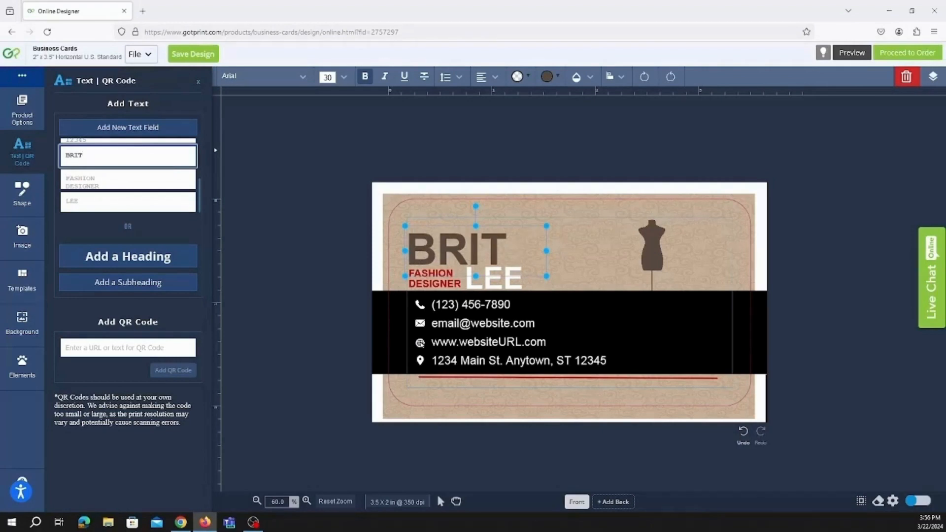
{"action": "left_click", "coordinate": [174, 225]}
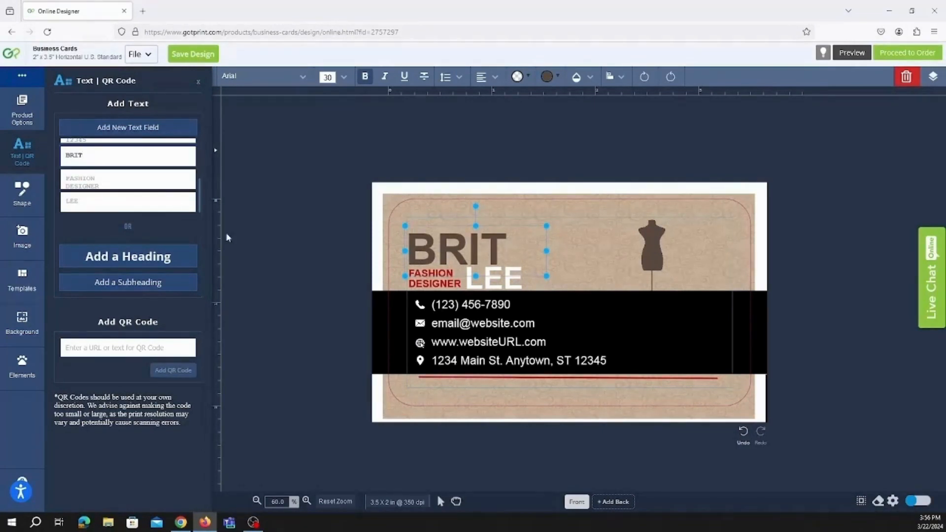
Add a new text field reading "Instagram:" between the name and the dress-form graphic.
{"action": "scroll", "coordinate": [111, 201], "scroll_direction": "down", "scroll_amount": 3}
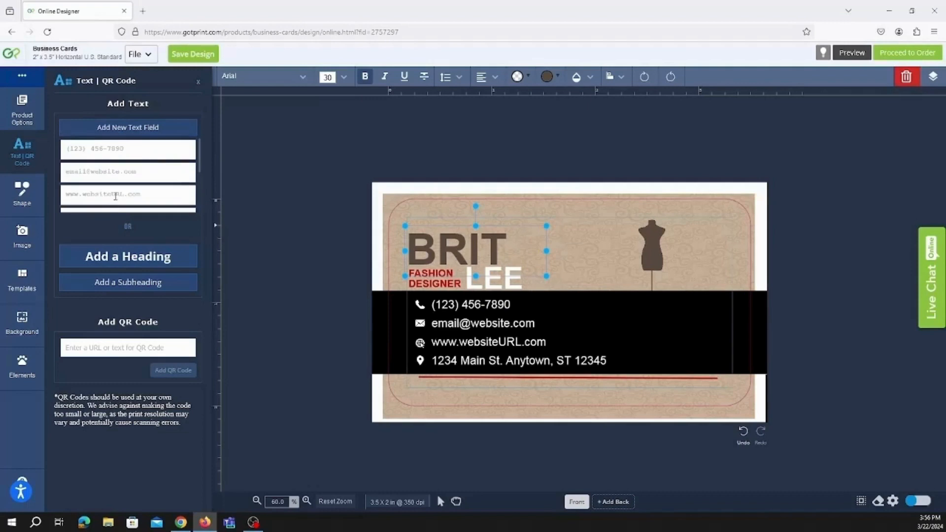
{"action": "left_click", "coordinate": [129, 128]}
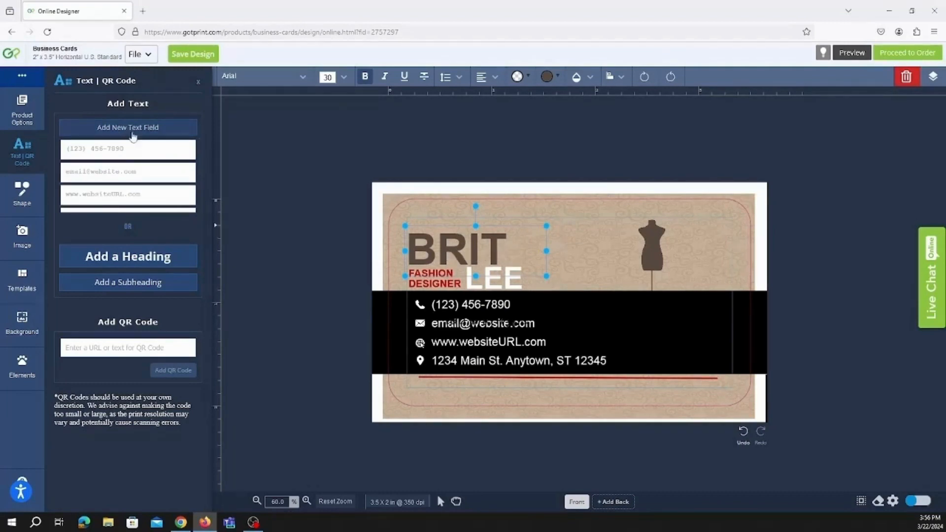
{"action": "left_click", "coordinate": [580, 260]}
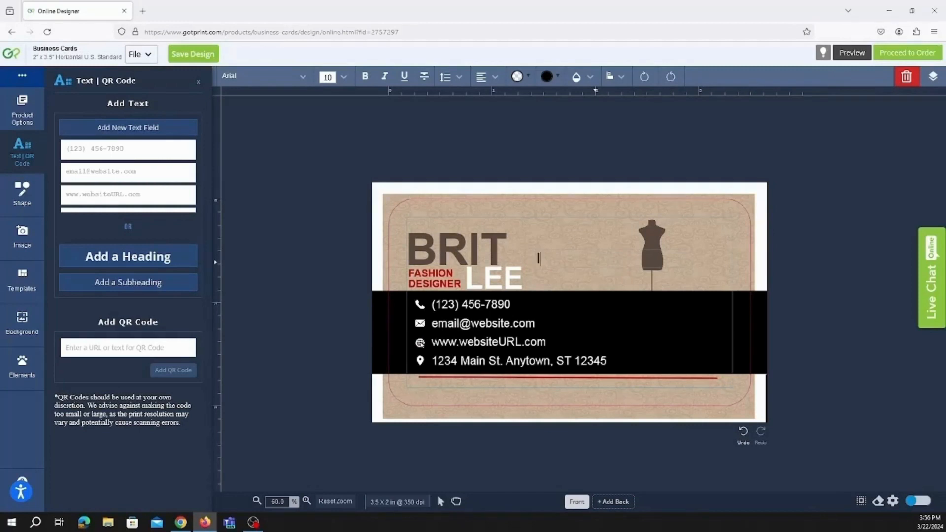
{"action": "type", "text": "Instagram:"}
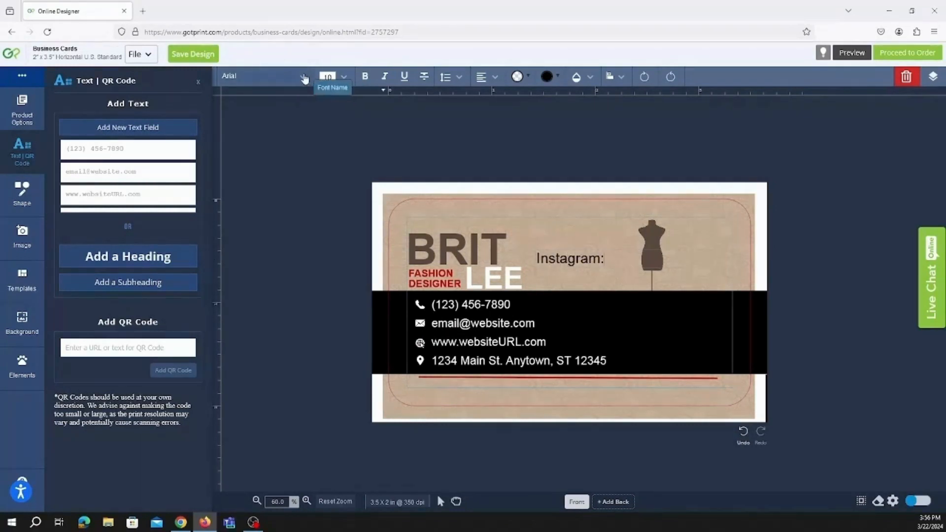
Change the "Instagram:" text to the Chunk font at size 8.
{"action": "left_click", "coordinate": [302, 77]}
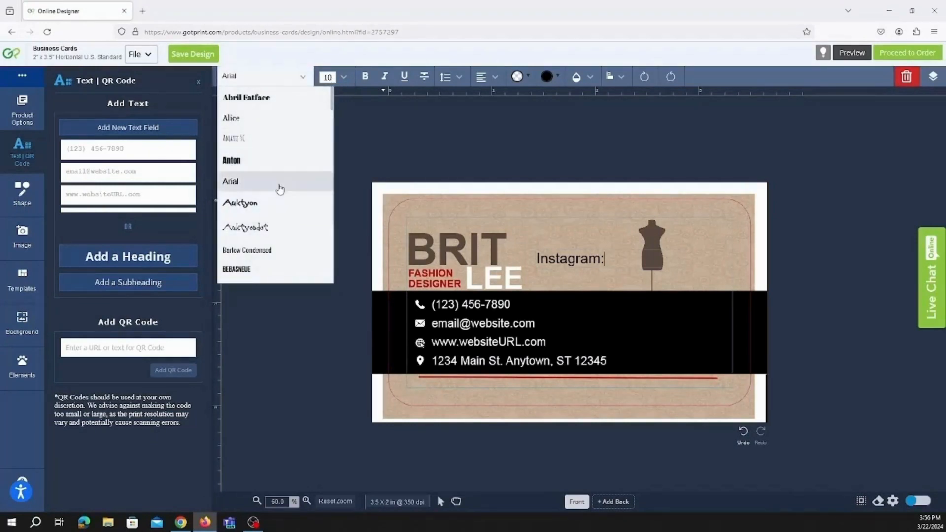
{"action": "scroll", "coordinate": [279, 170], "scroll_direction": "down", "scroll_amount": 5}
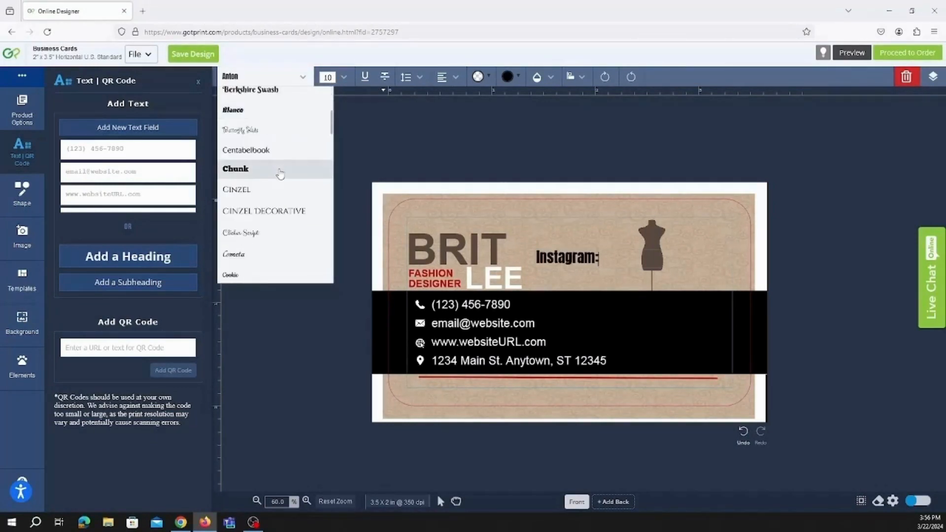
{"action": "left_click", "coordinate": [335, 128]}
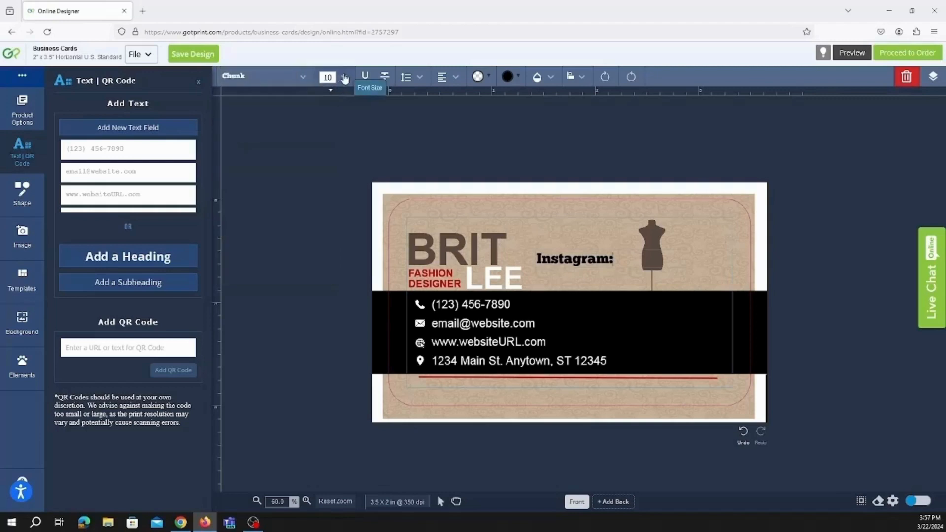
{"action": "left_click", "coordinate": [344, 77]}
{"action": "left_click", "coordinate": [333, 134]}
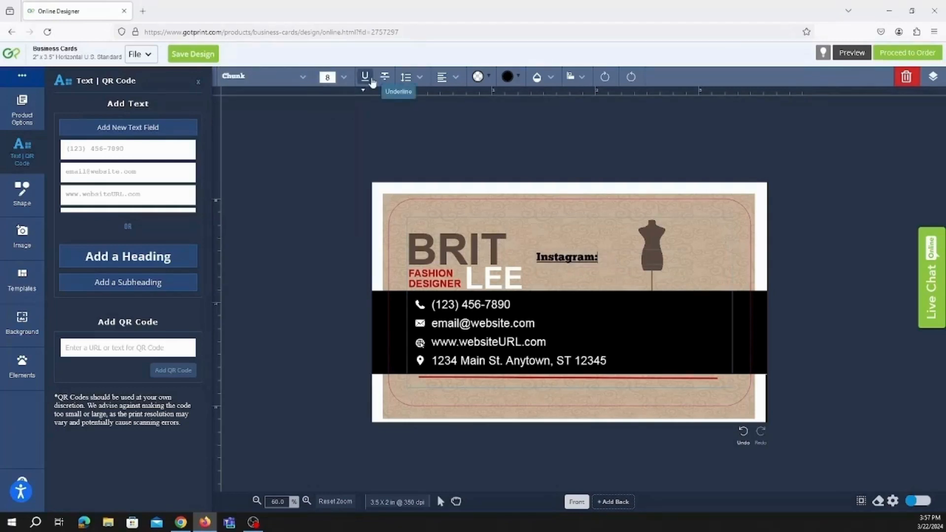
Try underlining and centre-aligning the "Instagram:" text, restoring its plain left-aligned style.
{"action": "left_click", "coordinate": [370, 80]}
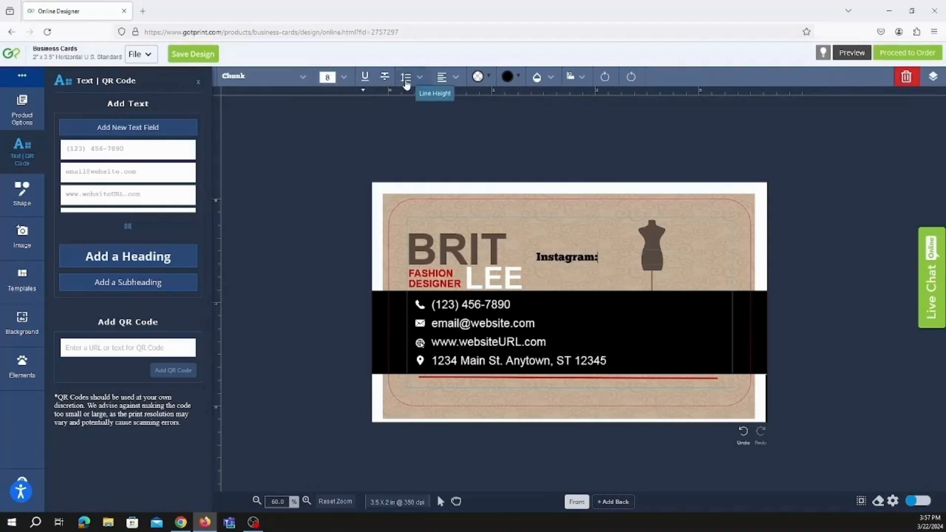
{"action": "left_click", "coordinate": [426, 80]}
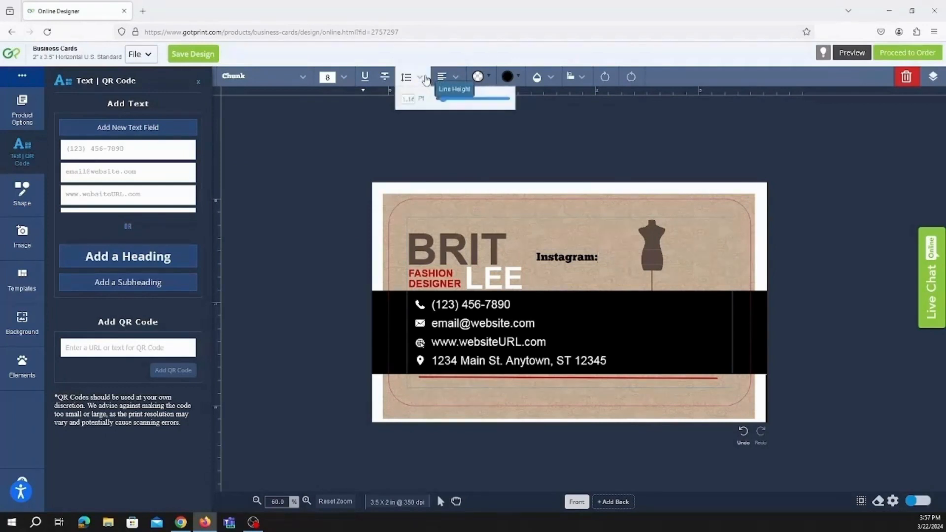
{"action": "left_click", "coordinate": [448, 77]}
{"action": "left_click", "coordinate": [466, 98]}
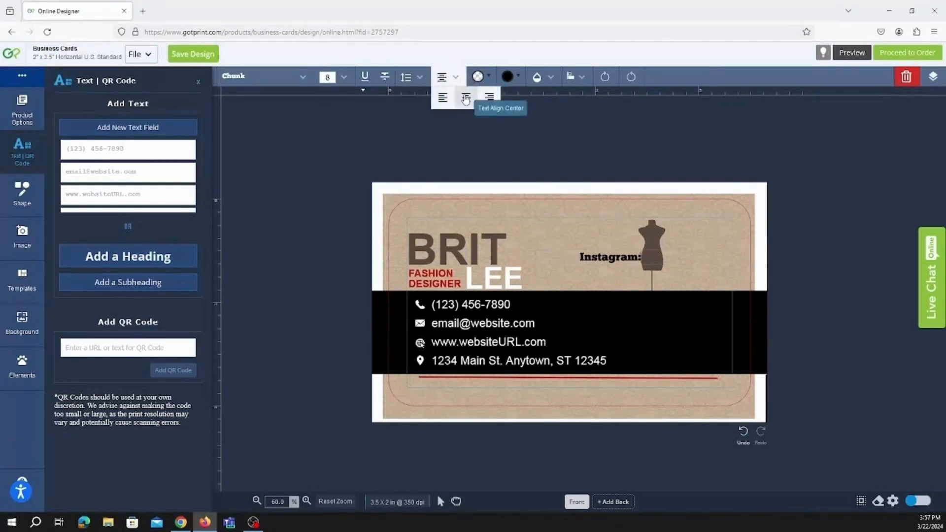
{"action": "left_click", "coordinate": [465, 98]}
Give the "Instagram:" text a white background and a red #ff0000 text colour.
{"action": "left_click", "coordinate": [490, 78]}
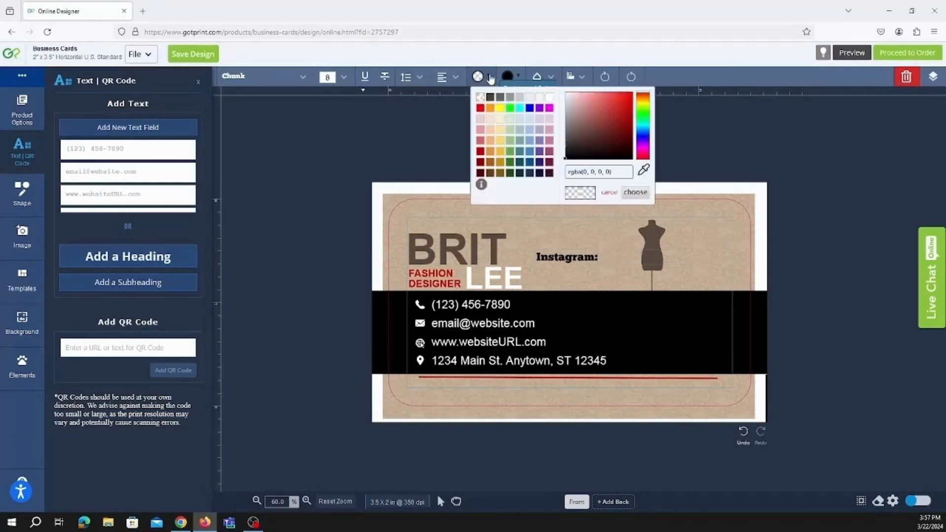
{"action": "left_click", "coordinate": [548, 97]}
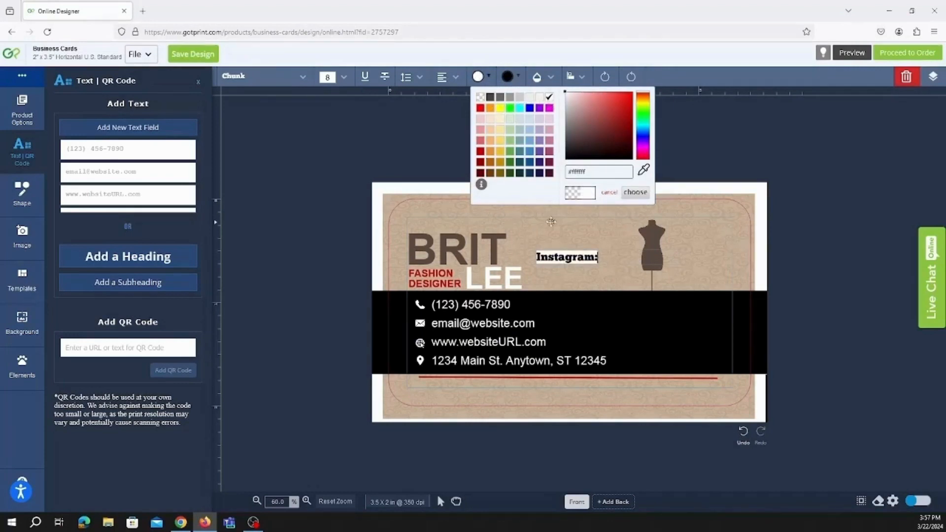
{"action": "left_click", "coordinate": [507, 76]}
{"action": "left_click", "coordinate": [509, 109]}
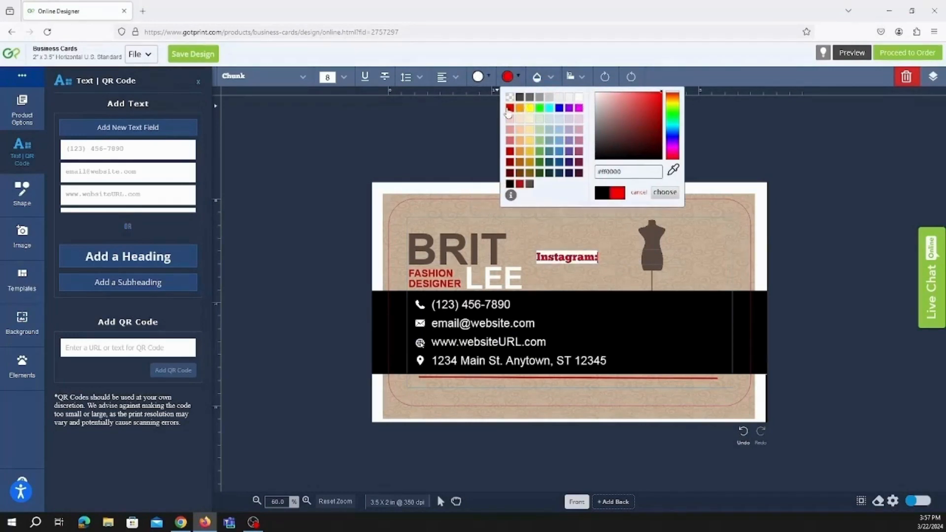
Try the opacity setting on the "Instagram:" text and rotate the text clockwise and back.
{"action": "left_click", "coordinate": [552, 77]}
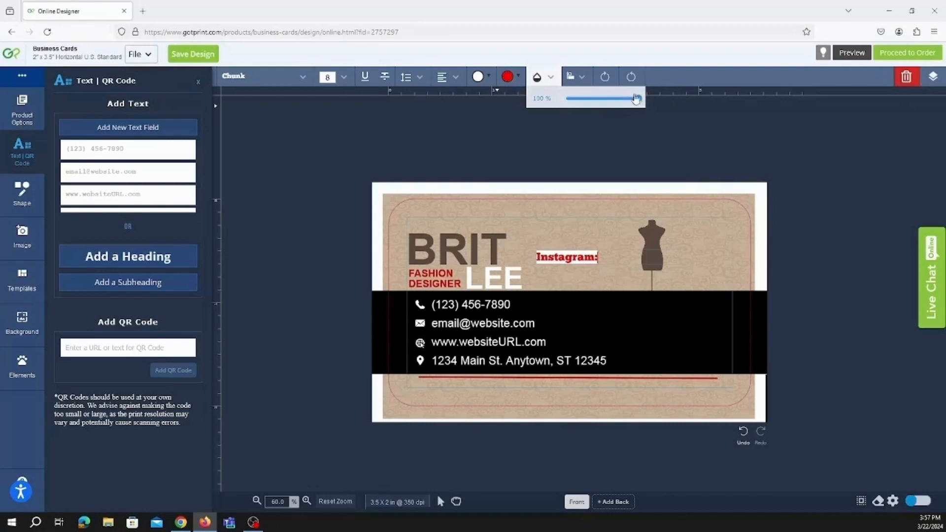
{"action": "mouse_move", "coordinate": [636, 99]}
{"action": "left_mouse_down"}
{"action": "mouse_move", "coordinate": [608, 106]}
{"action": "mouse_move", "coordinate": [631, 101]}
{"action": "left_mouse_up"}
{"action": "left_click", "coordinate": [585, 79]}
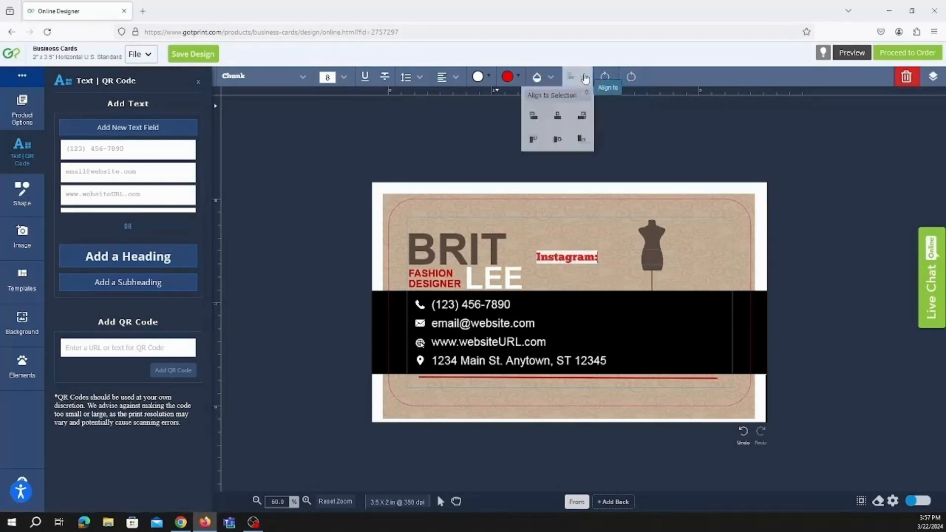
{"action": "left_click", "coordinate": [604, 76]}
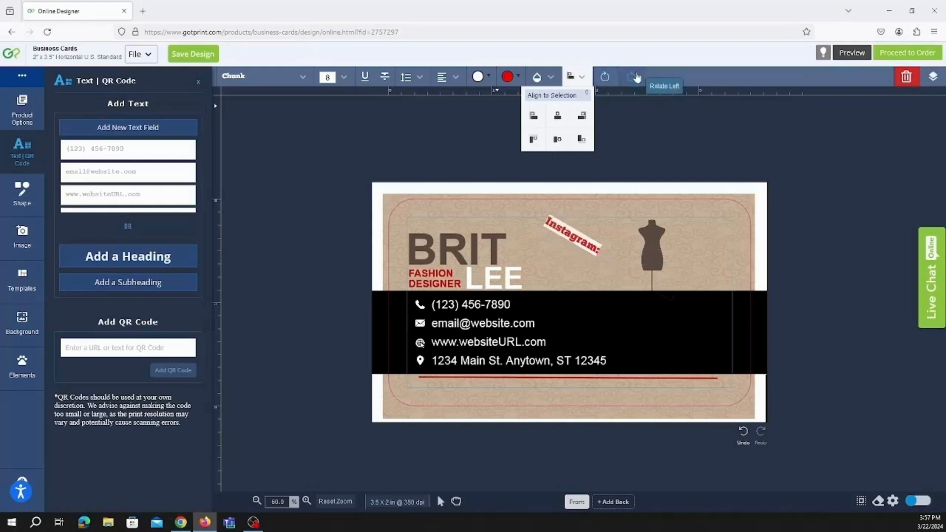
{"action": "left_click", "coordinate": [635, 77]}
Move the "Instagram:" text onto the black band, beside the phone number.
{"action": "left_click", "coordinate": [581, 258]}
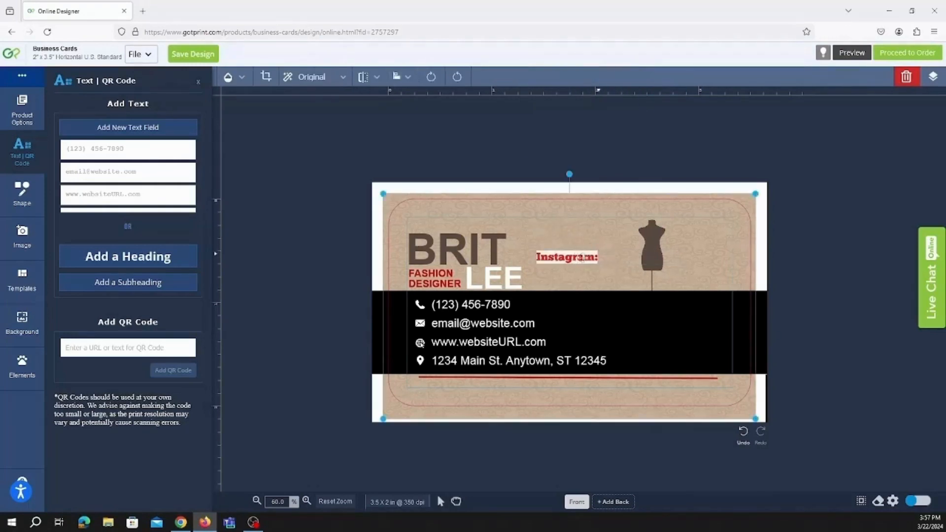
{"action": "left_click", "coordinate": [582, 258]}
{"action": "left_click_drag", "start_coordinate": [585, 256], "coordinate": [606, 306]}
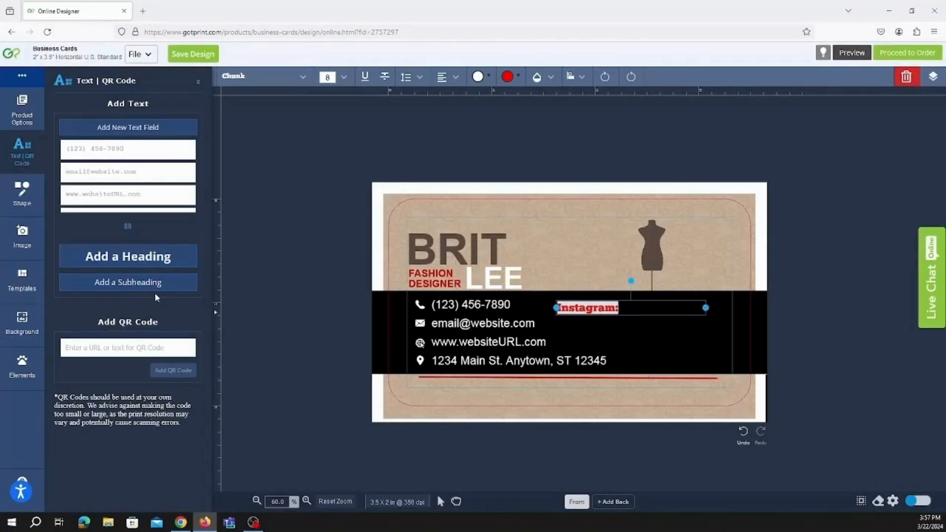
Add the bent-up arrow shape and shrink it to fit on the black band beside the "Instagram:" text.
{"action": "left_click", "coordinate": [22, 193]}
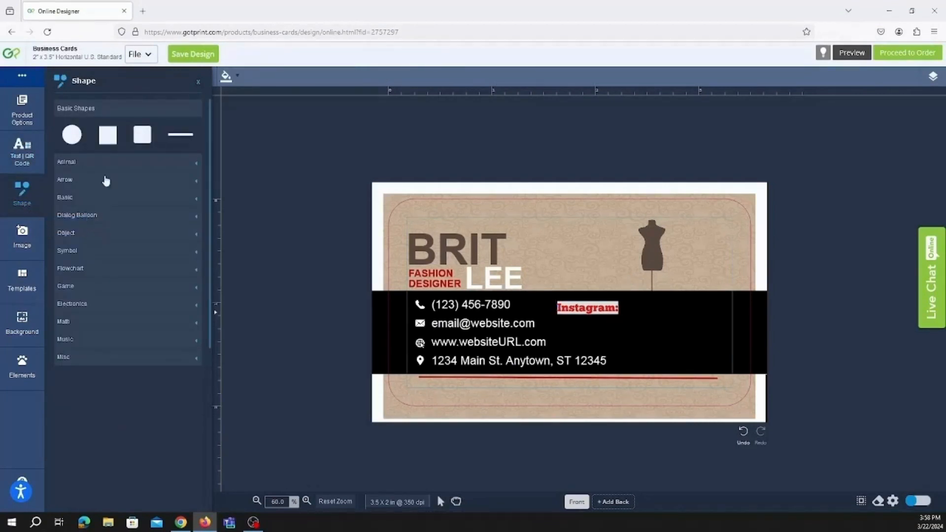
{"action": "left_click", "coordinate": [77, 167]}
{"action": "left_click", "coordinate": [78, 163]}
{"action": "left_click", "coordinate": [84, 182]}
{"action": "left_click", "coordinate": [119, 302]}
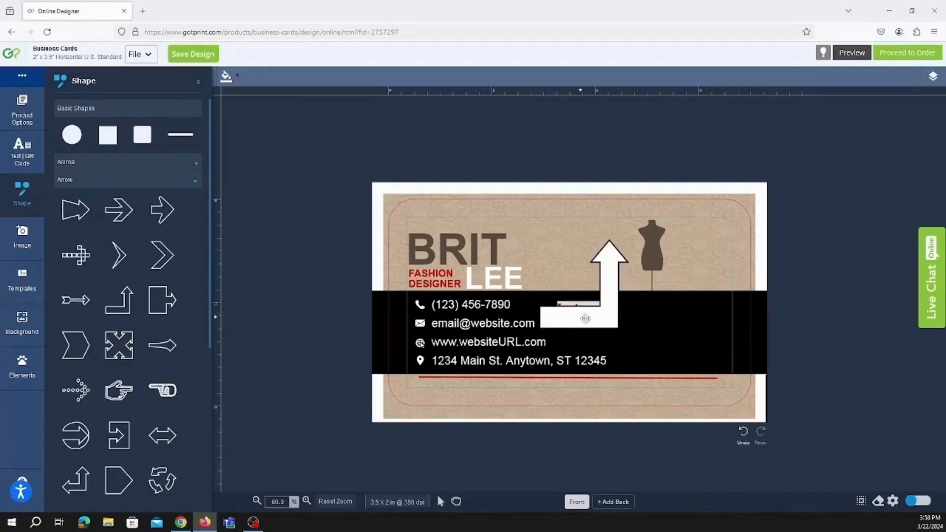
{"action": "left_click_drag", "start_coordinate": [584, 318], "coordinate": [635, 352]}
{"action": "left_click_drag", "start_coordinate": [680, 276], "coordinate": [658, 324]}
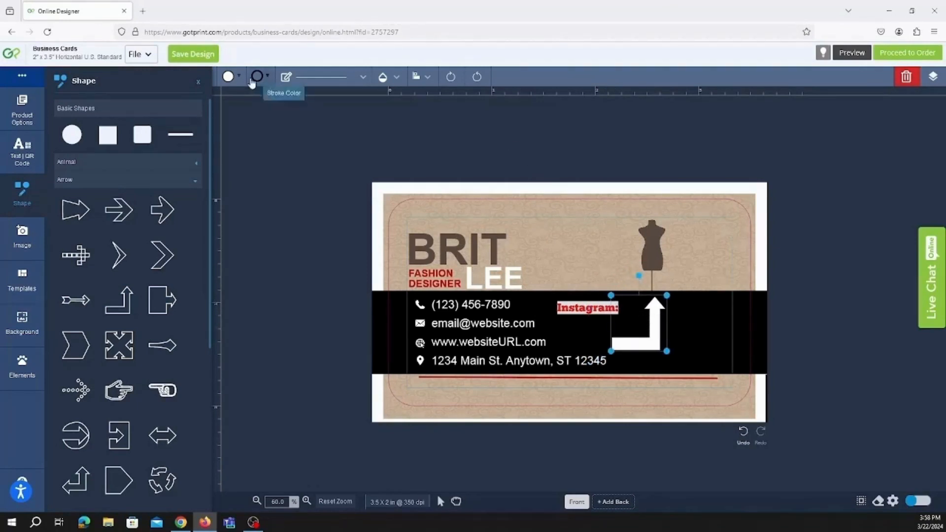
Fill the bent arrow with #76a5af and give it a dashed #f6b26b outline.
{"action": "left_click", "coordinate": [238, 77]}
{"action": "left_click", "coordinate": [271, 141]}
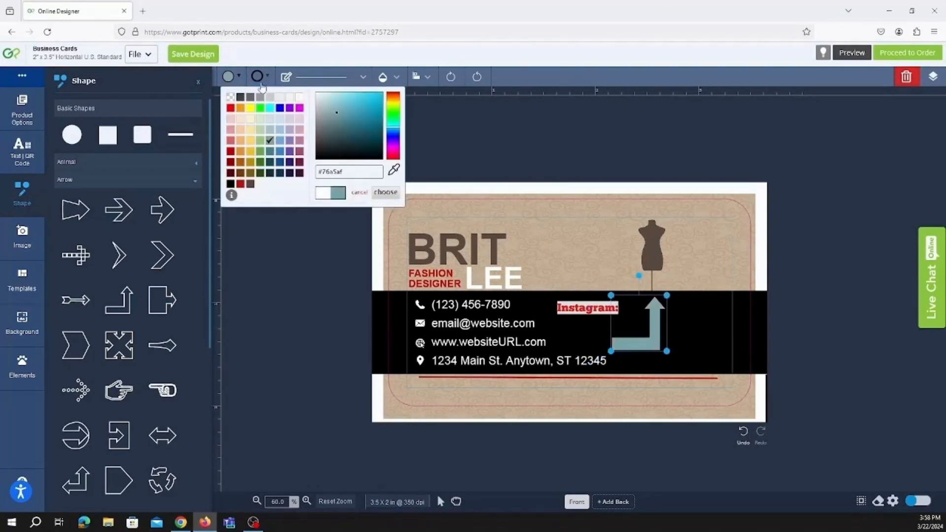
{"action": "left_click", "coordinate": [261, 78]}
{"action": "left_click", "coordinate": [271, 140]}
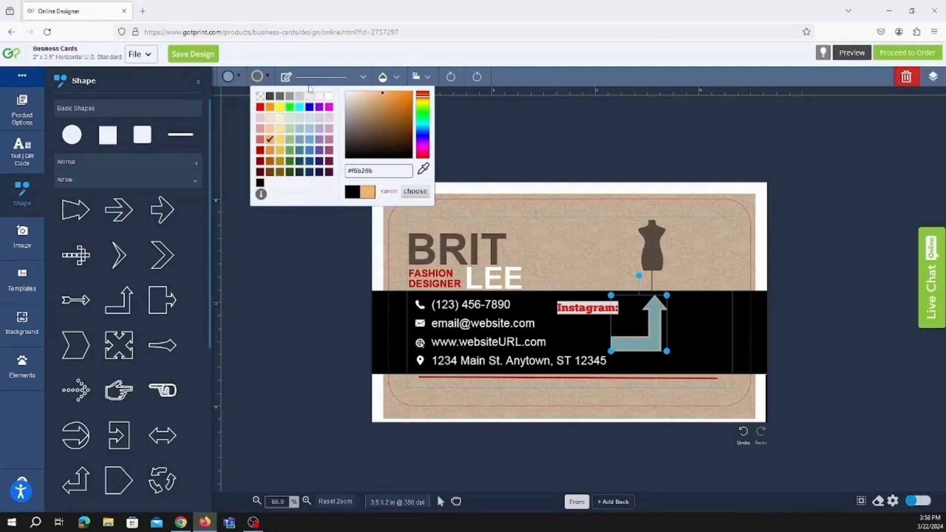
{"action": "left_click", "coordinate": [312, 78]}
{"action": "left_click", "coordinate": [323, 115]}
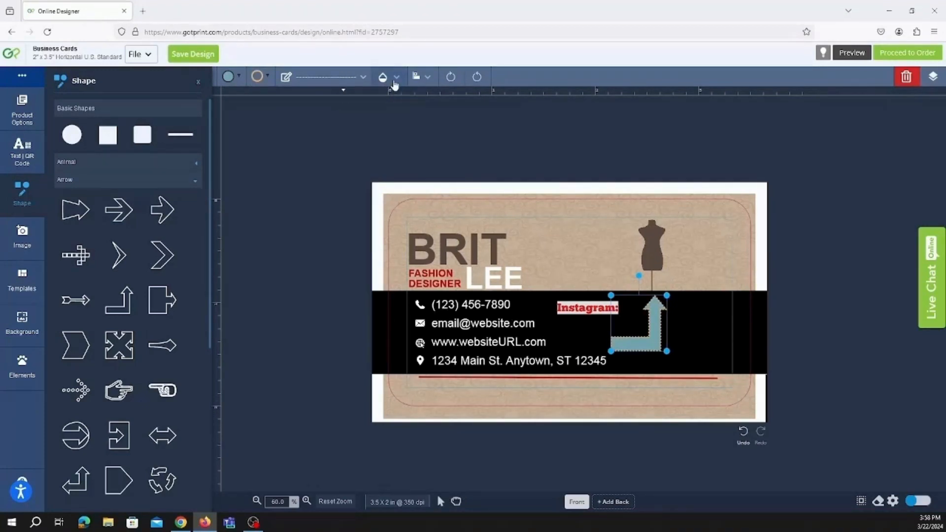
Rotate the bent arrow one way and back, and check its available object actions.
{"action": "left_click", "coordinate": [450, 76]}
{"action": "left_click", "coordinate": [476, 76]}
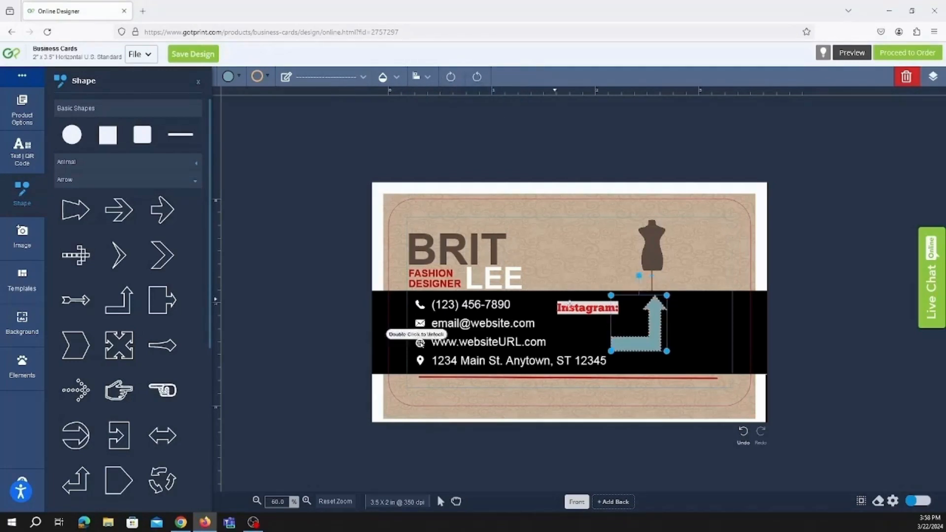
{"action": "left_click", "coordinate": [648, 360]}
{"action": "left_click", "coordinate": [650, 346]}
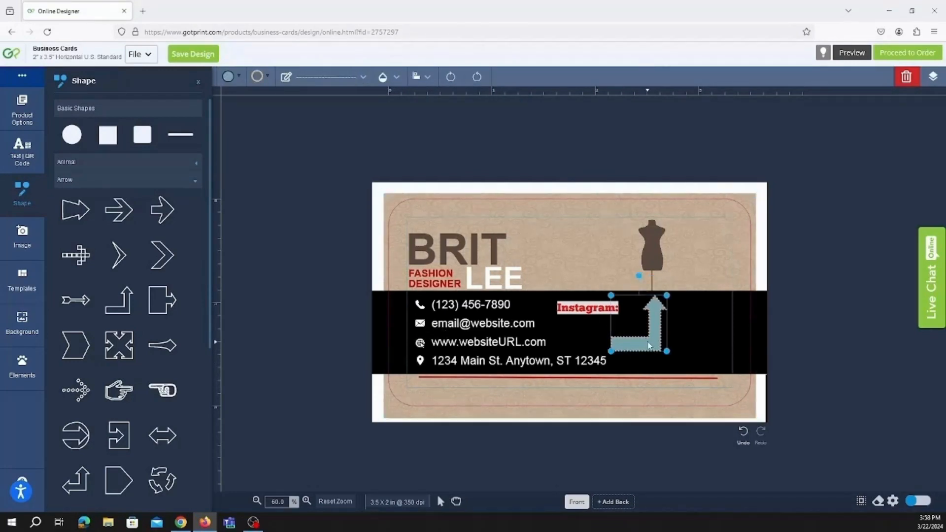
{"action": "right_click", "coordinate": [650, 337]}
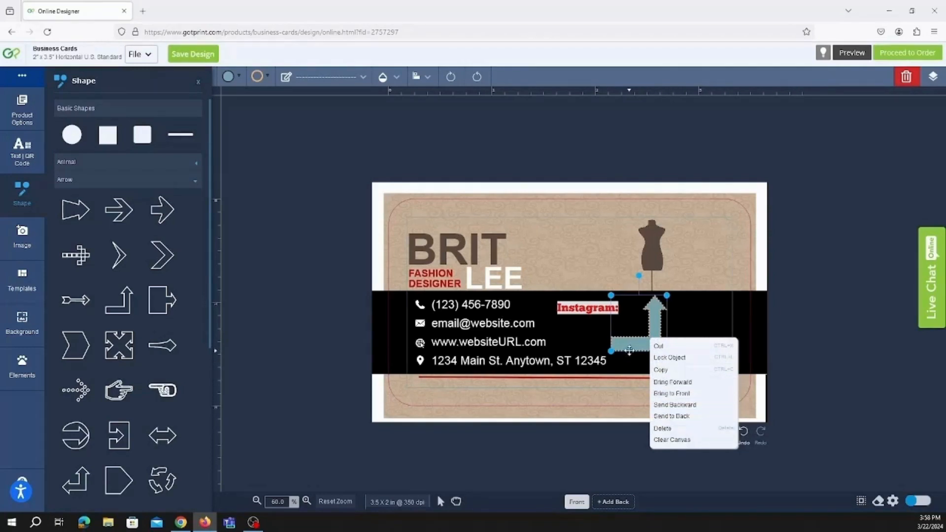
{"action": "left_click", "coordinate": [632, 343]}
Delete the bent arrow from the card, undoing and redoing the deletion.
{"action": "left_click", "coordinate": [911, 76]}
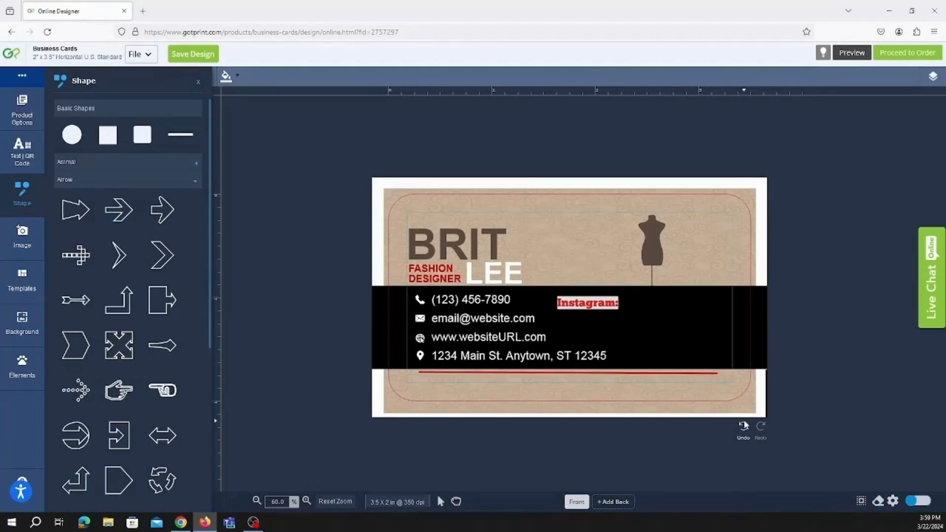
{"action": "left_click", "coordinate": [744, 426]}
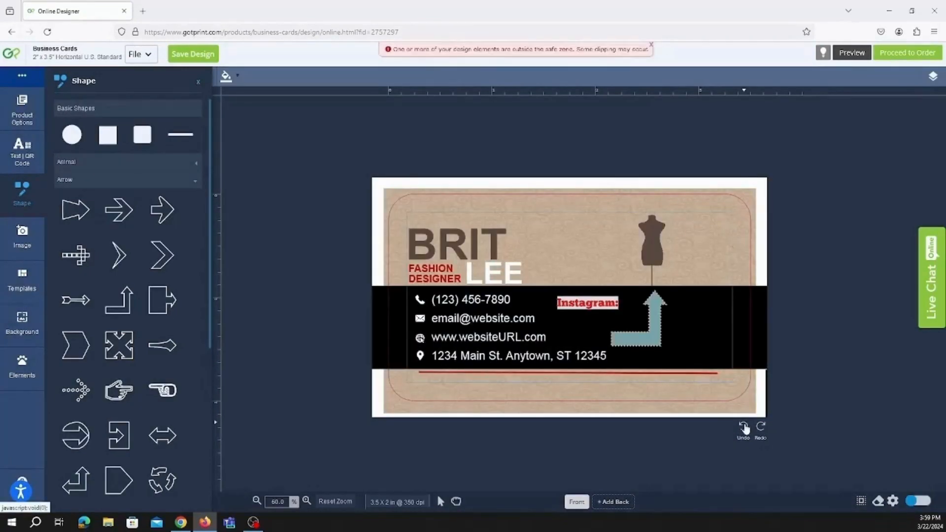
{"action": "left_click", "coordinate": [760, 427]}
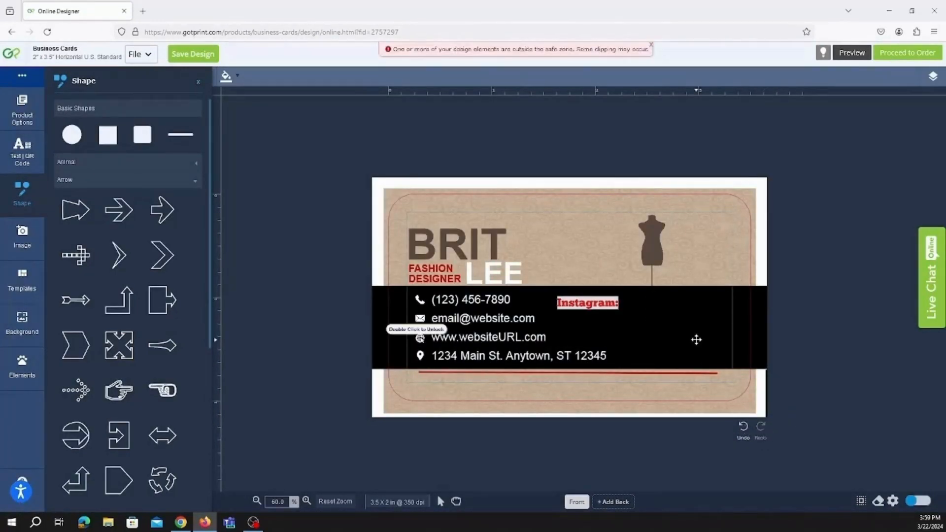
Try the uploaded globe picture as the card background and undo the change.
{"action": "left_click", "coordinate": [22, 238]}
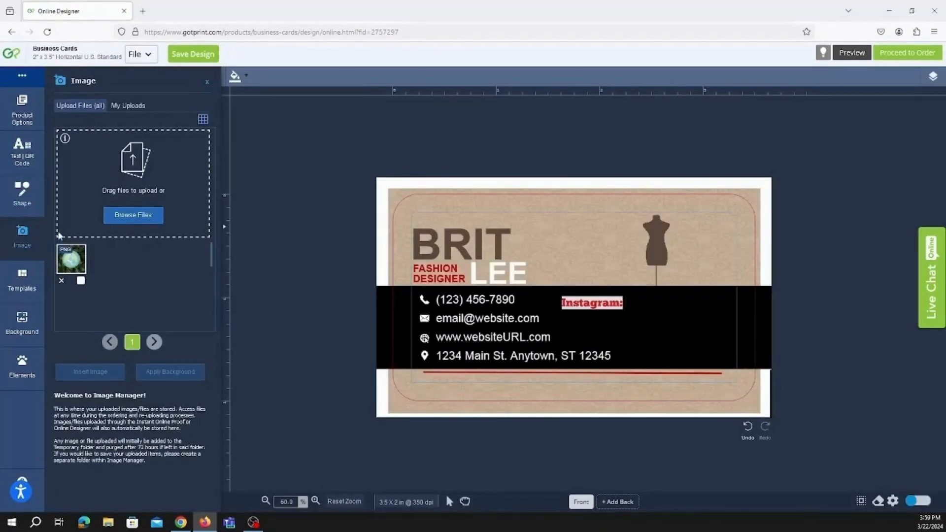
{"action": "left_click", "coordinate": [84, 259]}
{"action": "left_click", "coordinate": [71, 261]}
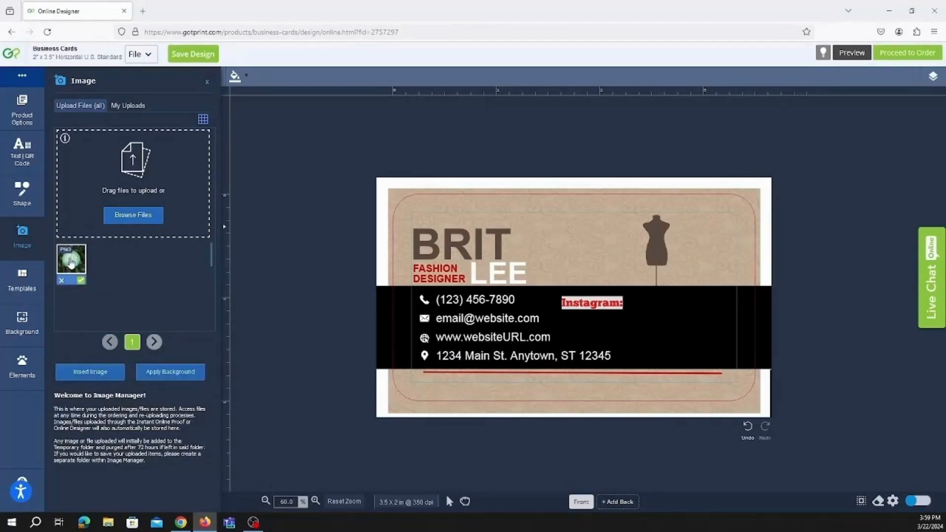
{"action": "left_click", "coordinate": [176, 370]}
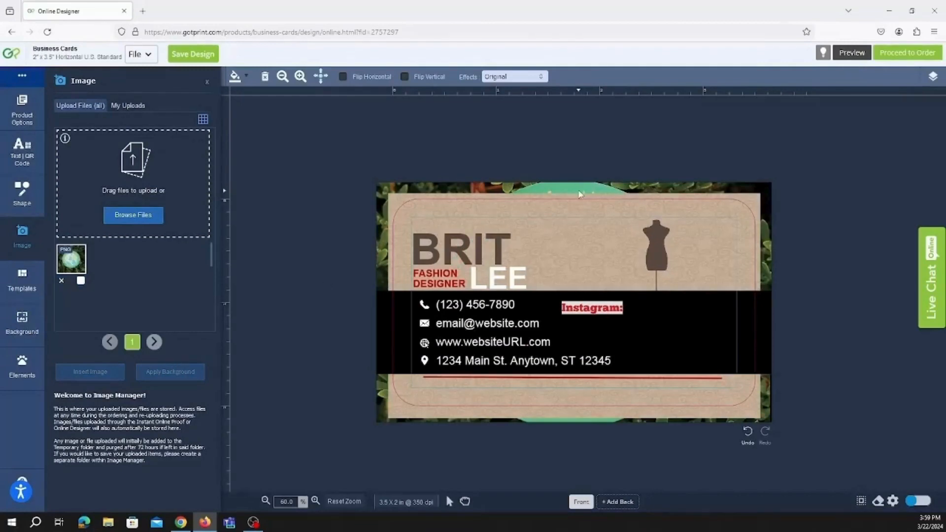
{"action": "left_click", "coordinate": [747, 434]}
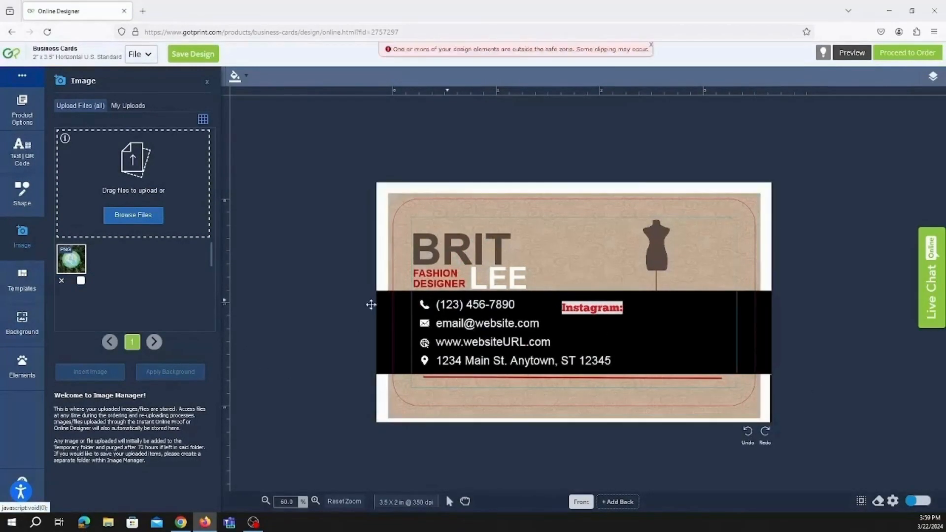
Insert the uploaded globe picture, shrink it and place it on the black band below the dress form.
{"action": "left_click", "coordinate": [81, 280]}
{"action": "left_click", "coordinate": [90, 372]}
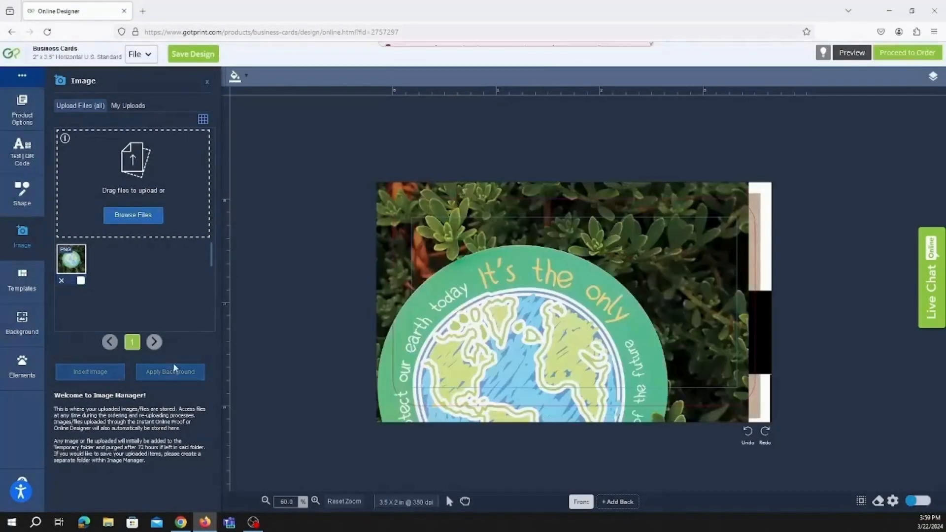
{"action": "left_click", "coordinate": [709, 209]}
{"action": "left_click_drag", "start_coordinate": [760, 161], "coordinate": [600, 320]}
{"action": "left_click_drag", "start_coordinate": [542, 345], "coordinate": [640, 212]}
{"action": "left_click_drag", "start_coordinate": [693, 191], "coordinate": [692, 317]}
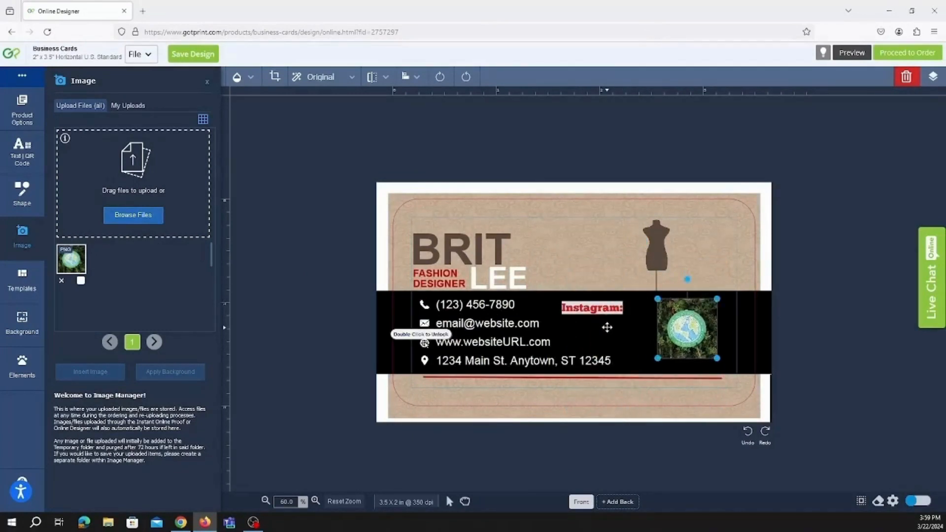
Delete the small globe picture from the black band.
{"action": "left_click", "coordinate": [607, 325]}
{"action": "left_click", "coordinate": [694, 333]}
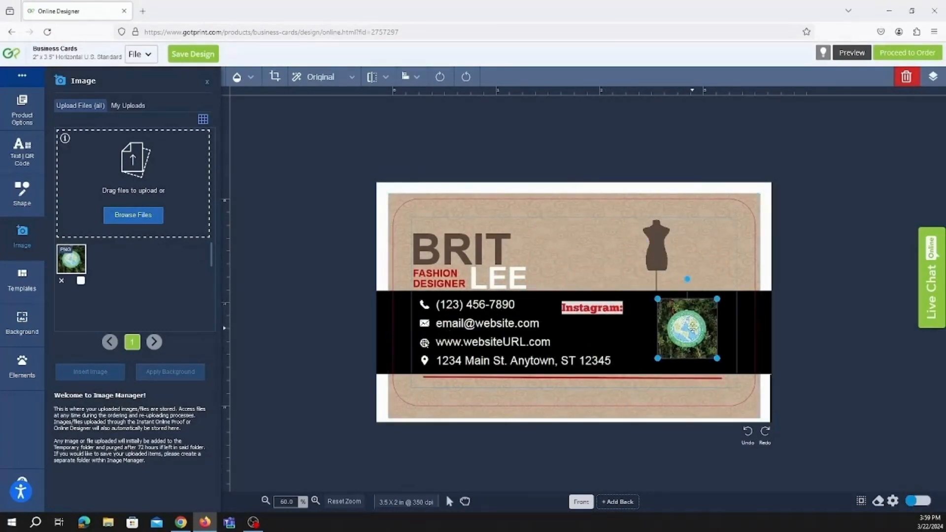
{"action": "left_click", "coordinate": [905, 79]}
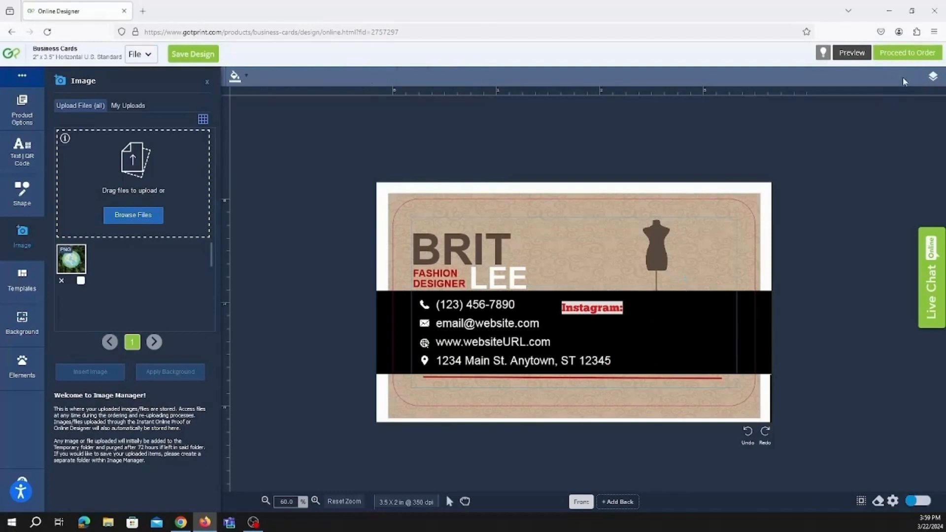
Browse the templates in the Design category's Interior Design group.
{"action": "left_click", "coordinate": [42, 279]}
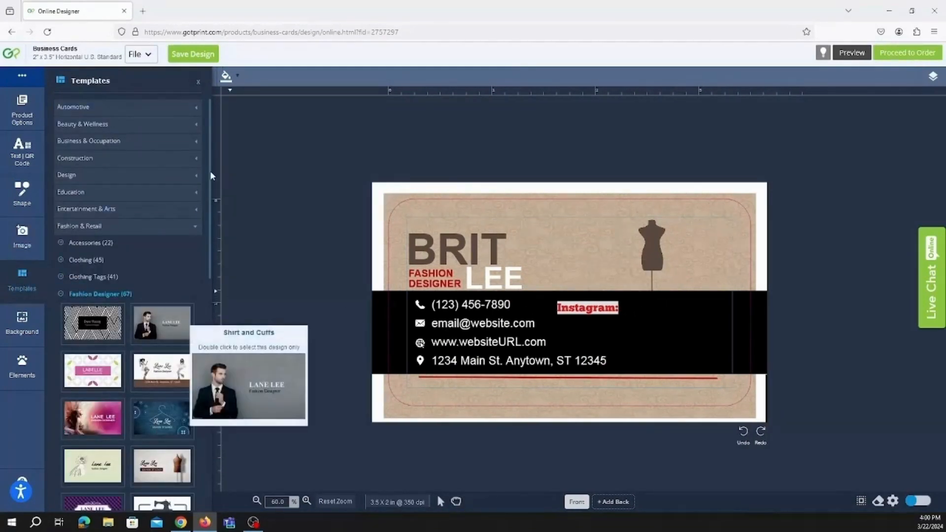
{"action": "left_click", "coordinate": [162, 176]}
{"action": "left_click", "coordinate": [154, 191]}
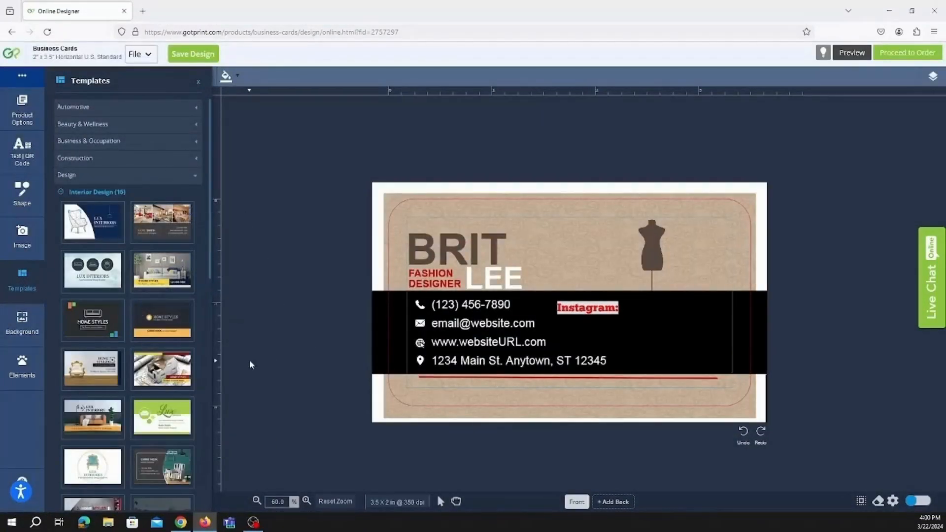
Browse the background categories and view the Music backgrounds under Entertainment & Culture.
{"action": "left_click", "coordinate": [25, 319]}
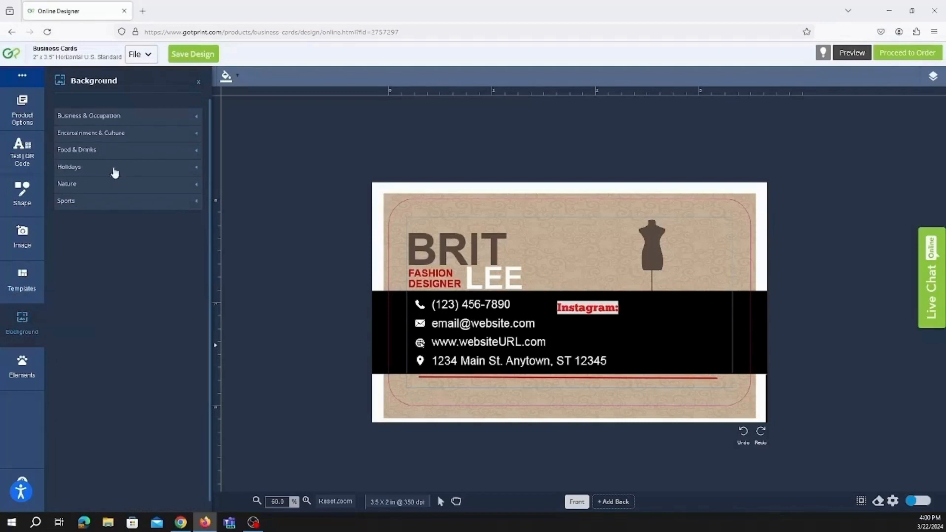
{"action": "left_click", "coordinate": [129, 120]}
{"action": "left_click", "coordinate": [129, 121]}
{"action": "left_click", "coordinate": [126, 133]}
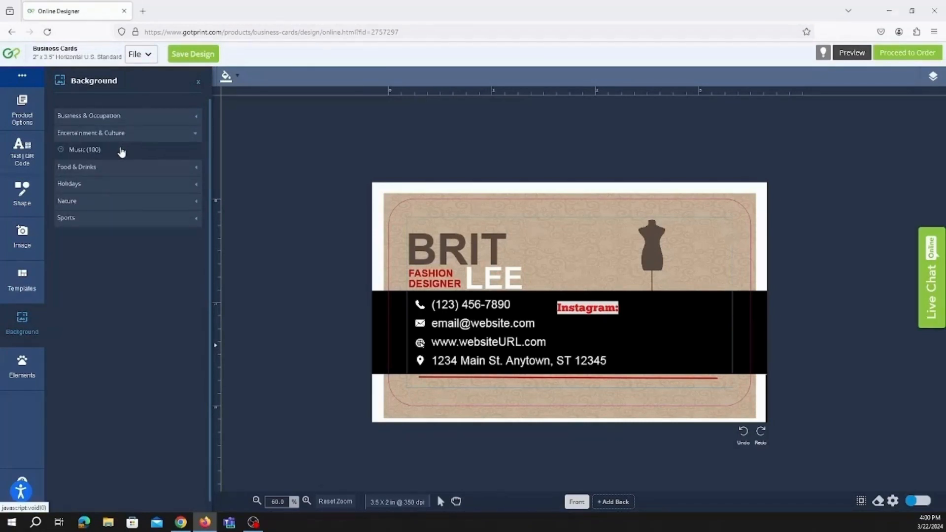
{"action": "left_click", "coordinate": [121, 150]}
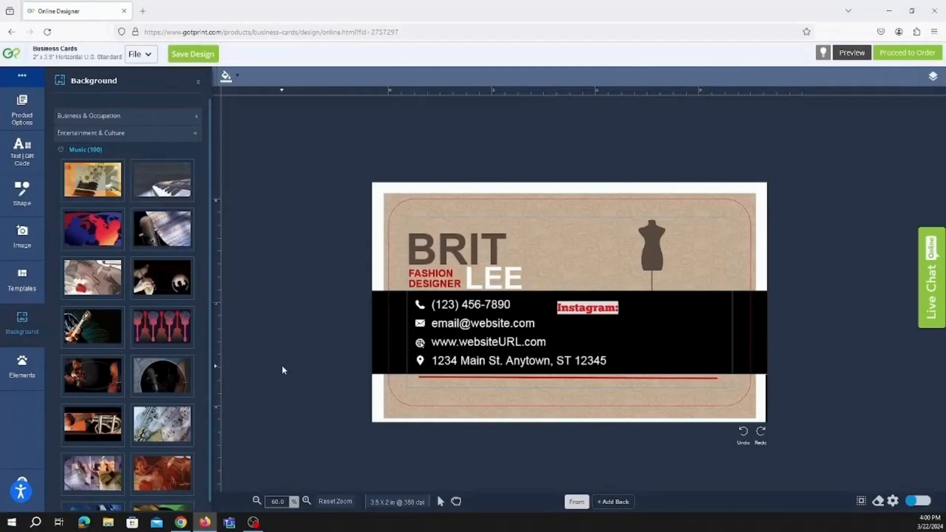
Try two Business & Occupation Painter backgrounds on the card: the first painter picture, and the one with colorful paintbrushes.
{"action": "left_click", "coordinate": [179, 117]}
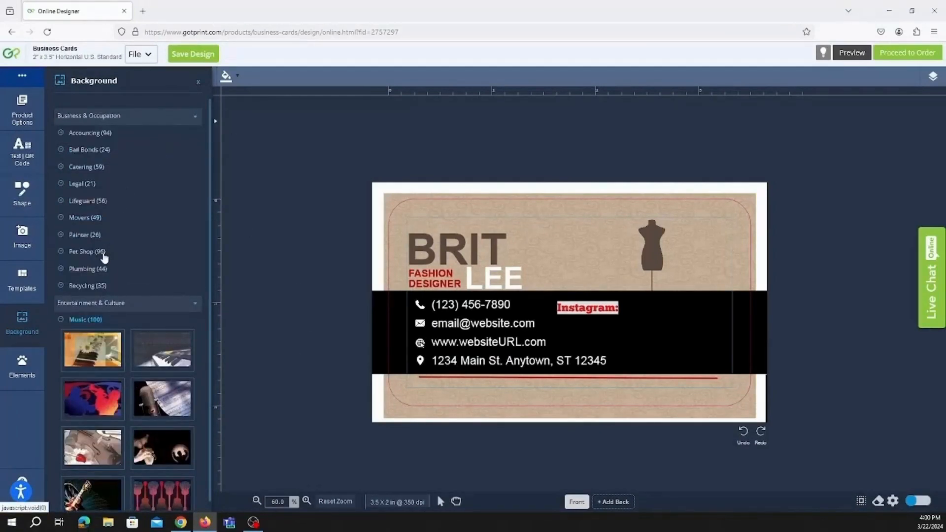
{"action": "left_click", "coordinate": [99, 235]}
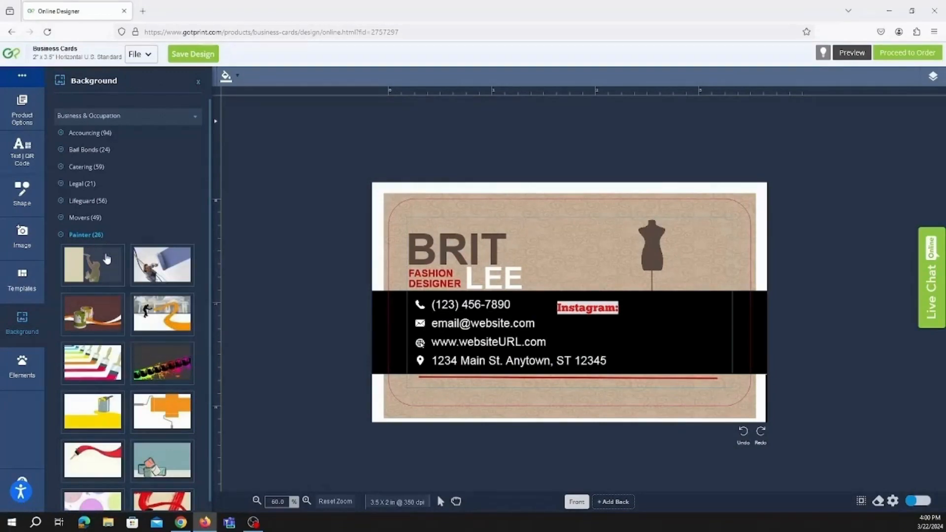
{"action": "double_click", "coordinate": [106, 252]}
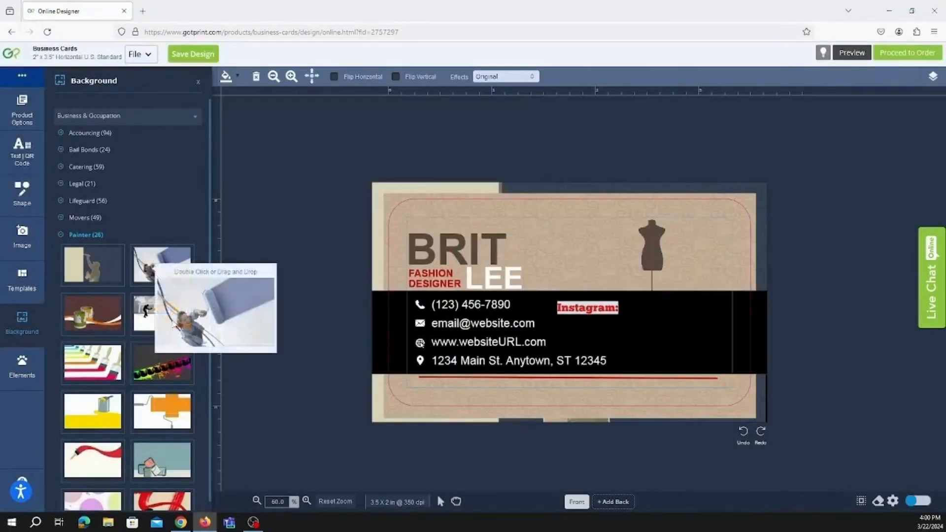
{"action": "double_click", "coordinate": [101, 361]}
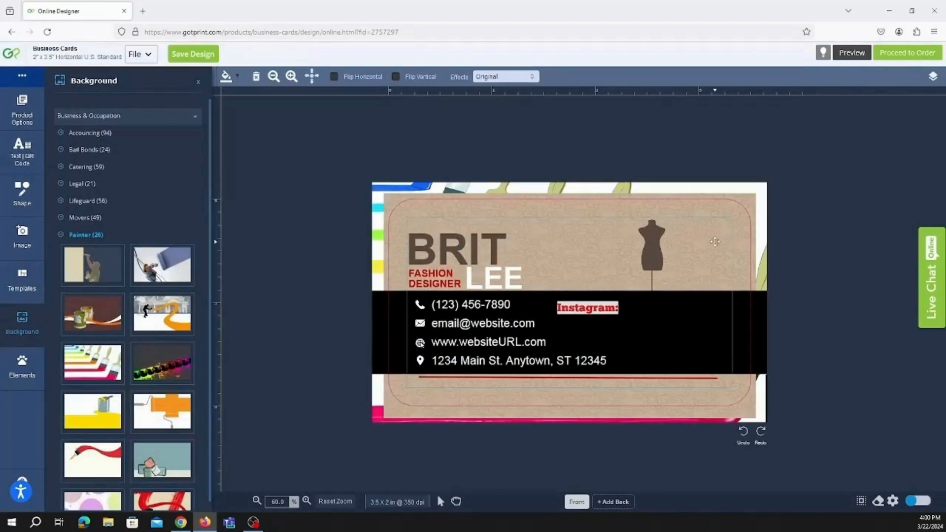
Try enlarging the brown texture image toward the card's upper edge, and undo the resize and both background changes.
{"action": "mouse_move", "coordinate": [755, 194]}
{"action": "left_mouse_down"}
{"action": "mouse_move", "coordinate": [659, 252]}
{"action": "mouse_move", "coordinate": [759, 164]}
{"action": "left_mouse_up"}
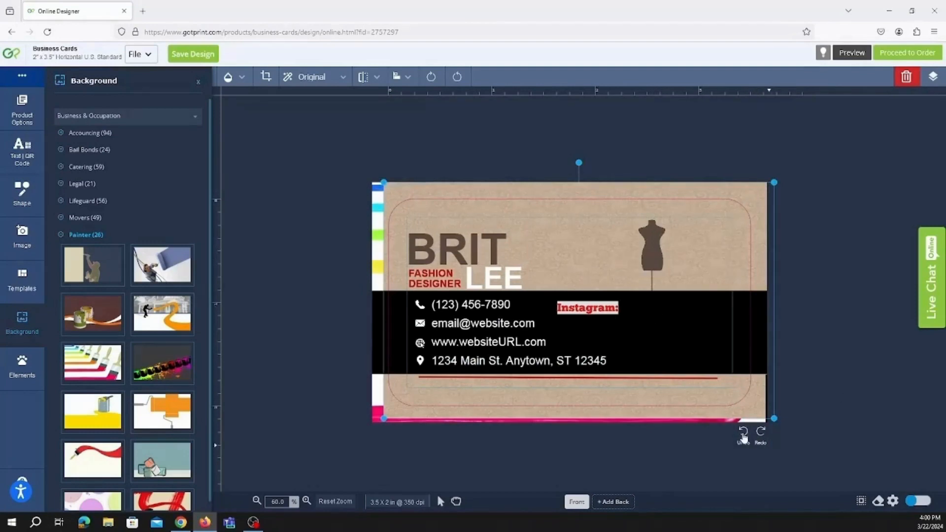
{"action": "left_click", "coordinate": [743, 433]}
{"action": "left_click", "coordinate": [743, 433]}
{"action": "left_click", "coordinate": [743, 433]}
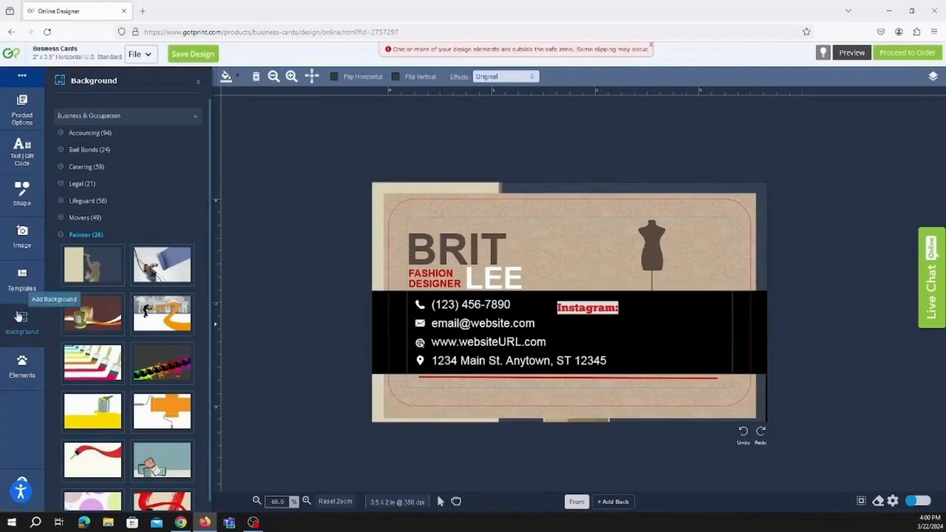
Add the grinning smiley from the People Icons elements and place it on the black band just after the website URL.
{"action": "left_click", "coordinate": [24, 378]}
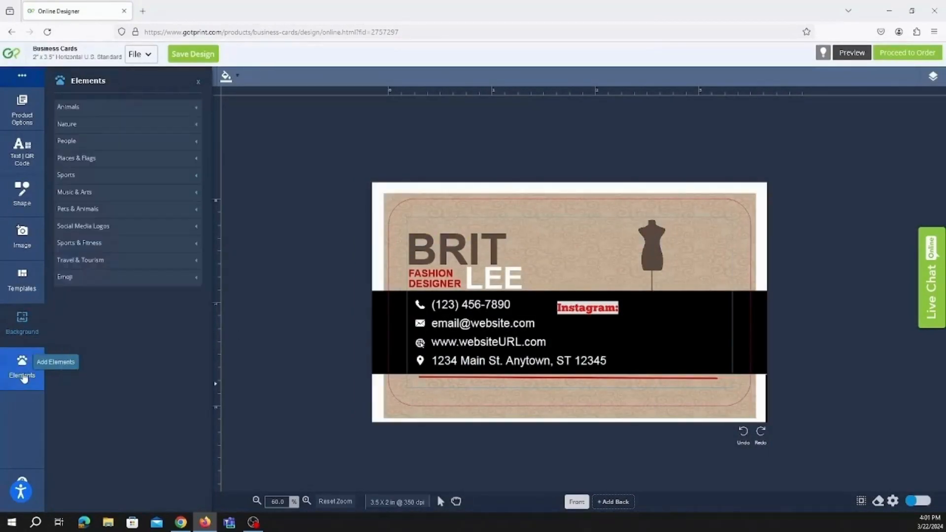
{"action": "left_click", "coordinate": [103, 113]}
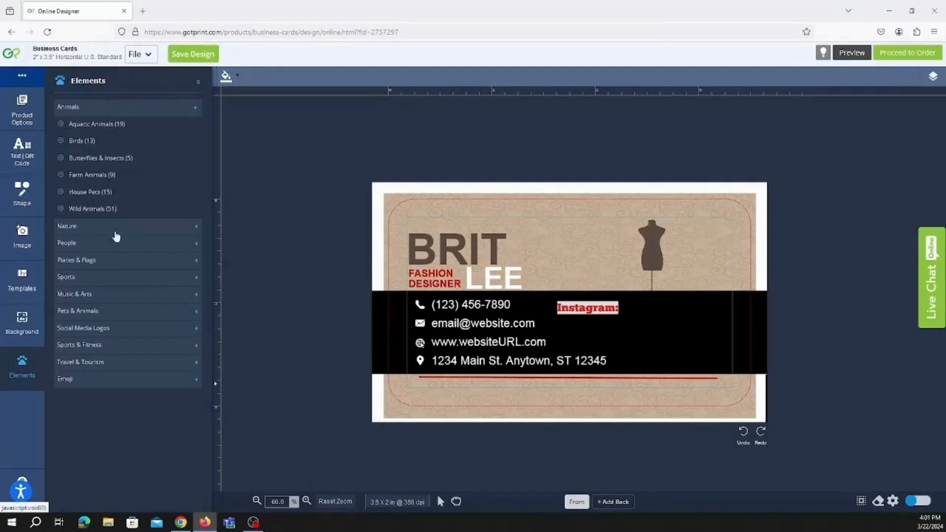
{"action": "left_click", "coordinate": [96, 243]}
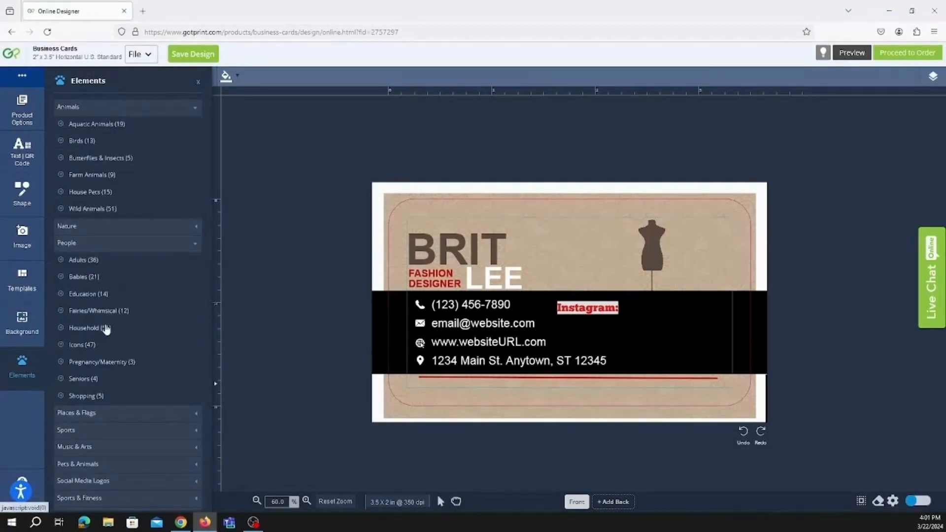
{"action": "left_click", "coordinate": [107, 346]}
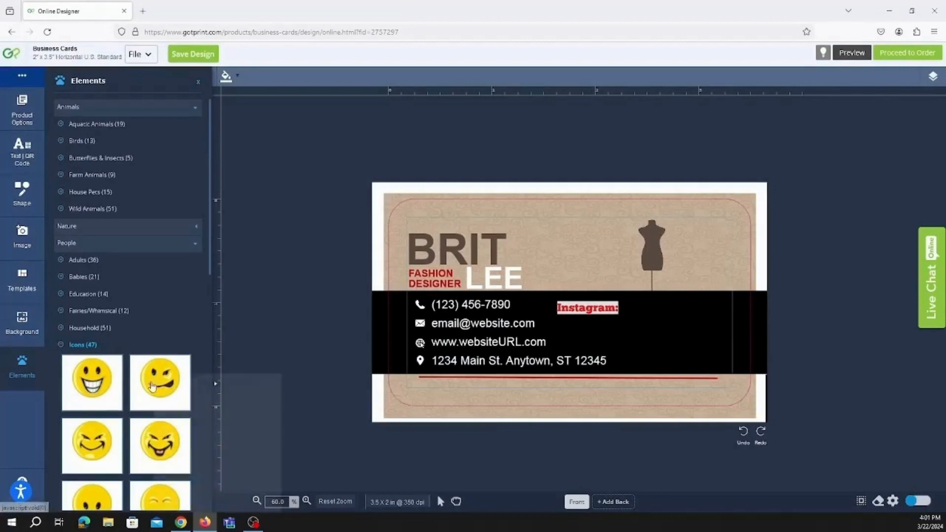
{"action": "left_click_drag", "start_coordinate": [86, 387], "coordinate": [596, 316]}
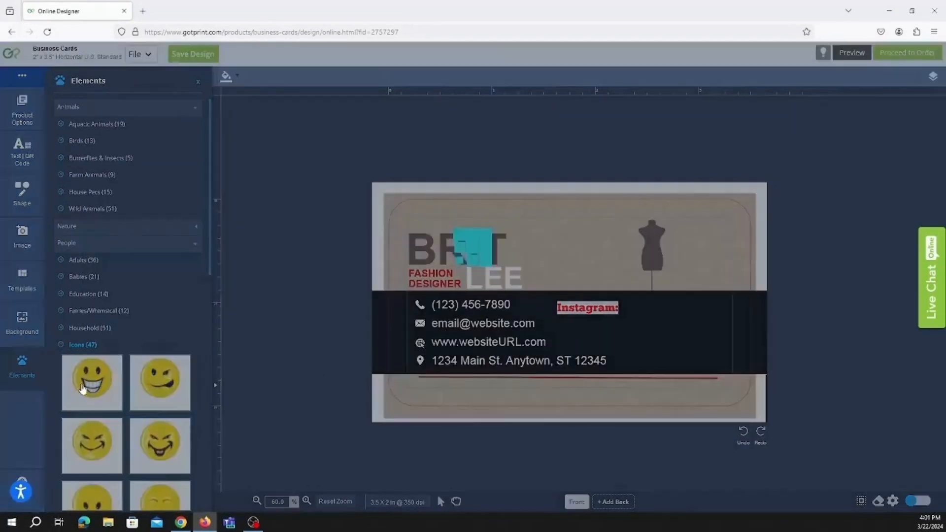
{"action": "left_click_drag", "start_coordinate": [659, 244], "coordinate": [559, 342]}
{"action": "left_click", "coordinate": [587, 337]}
{"action": "left_click", "coordinate": [586, 352]}
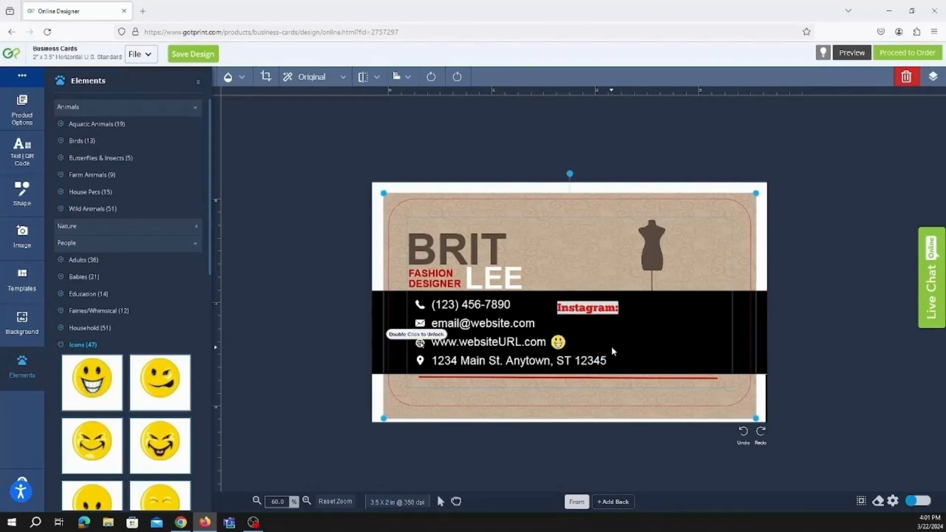
{"action": "left_click", "coordinate": [763, 288]}
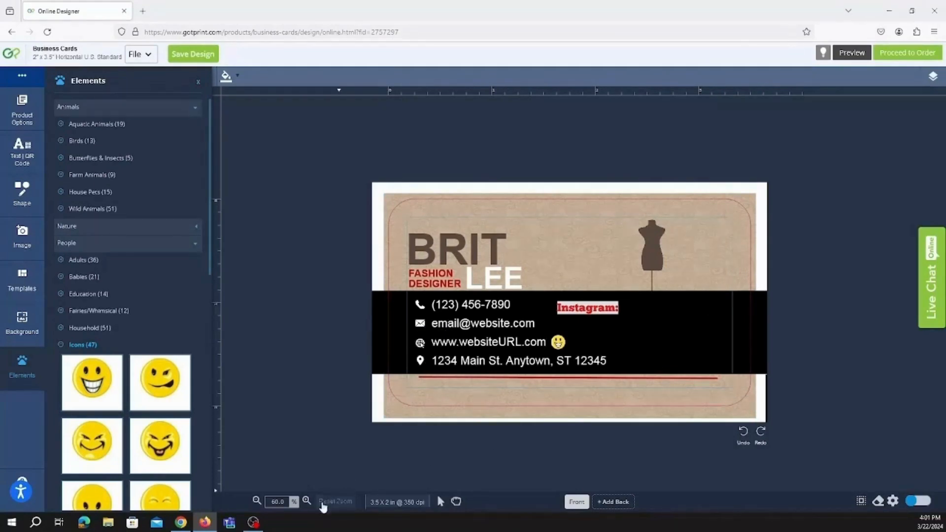
Zoom in and out on the card and reset the zoom.
{"action": "left_click", "coordinate": [307, 500]}
{"action": "left_click", "coordinate": [306, 501]}
{"action": "left_click", "coordinate": [307, 500]}
{"action": "left_click", "coordinate": [257, 501]}
{"action": "left_click", "coordinate": [257, 501]}
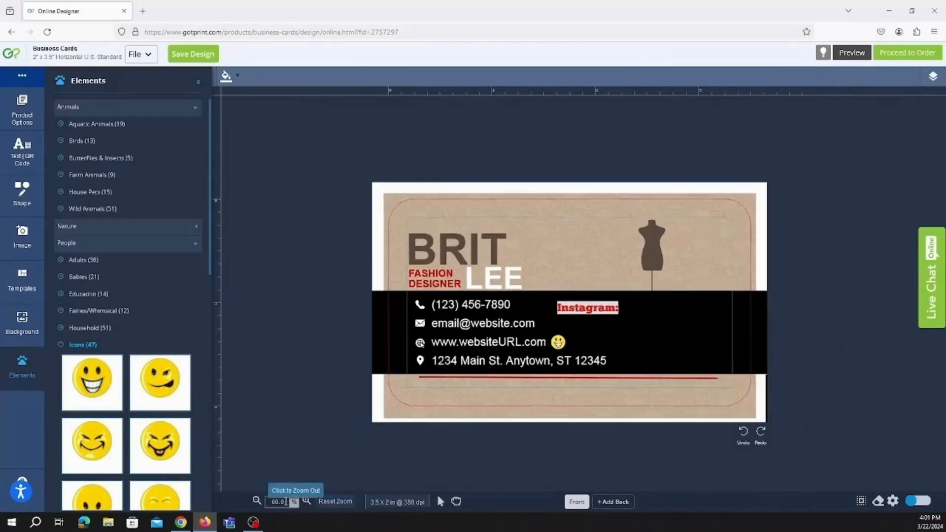
{"action": "left_click", "coordinate": [335, 501]}
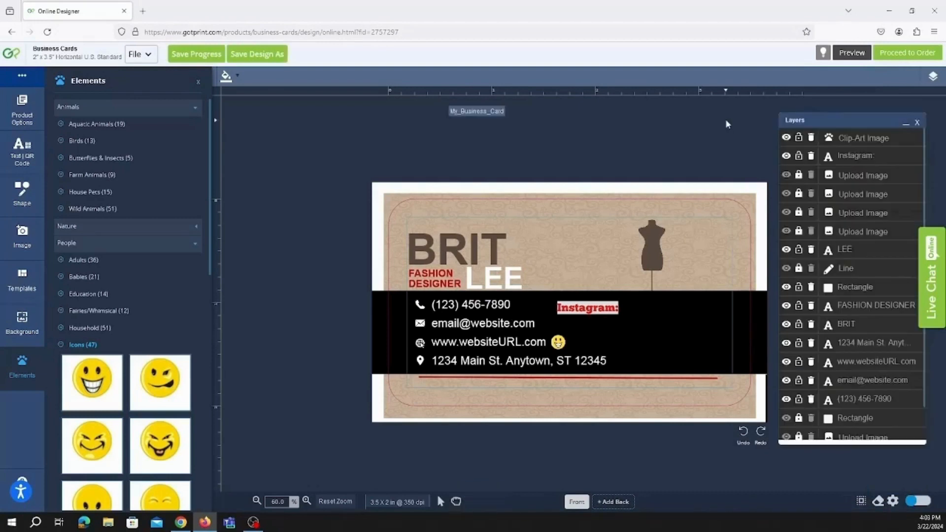
Toggle the Clip-Art Image layer's visibility off and on, delete that layer and close the layer list.
{"action": "left_click", "coordinate": [787, 138]}
{"action": "left_click", "coordinate": [788, 138]}
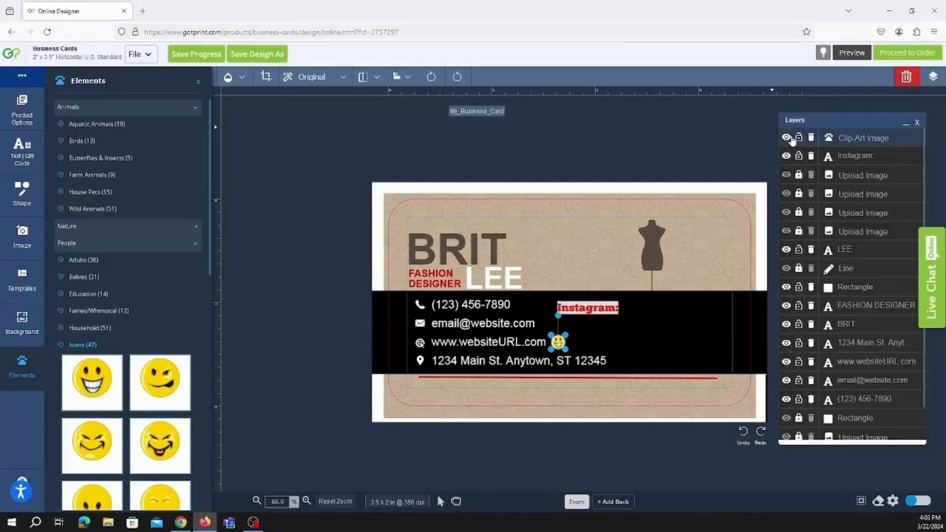
{"action": "left_click", "coordinate": [811, 138]}
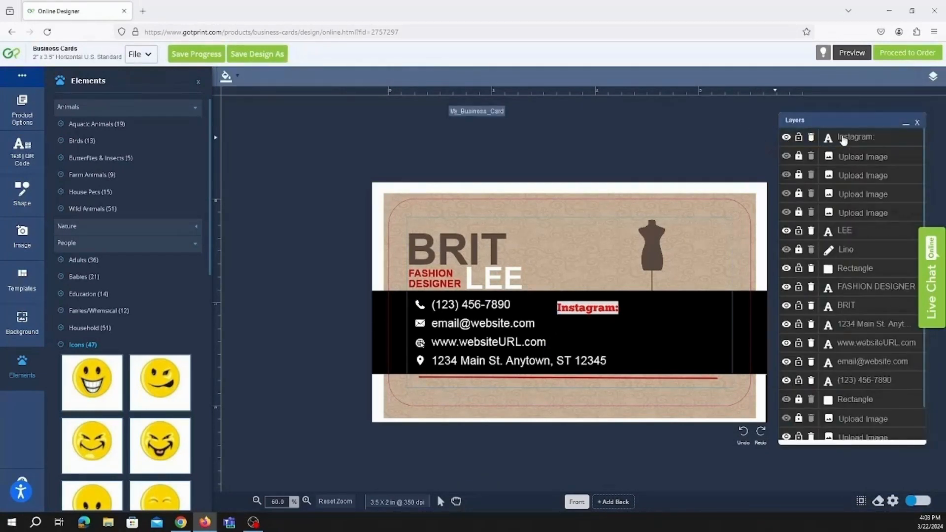
{"action": "left_click", "coordinate": [917, 122]}
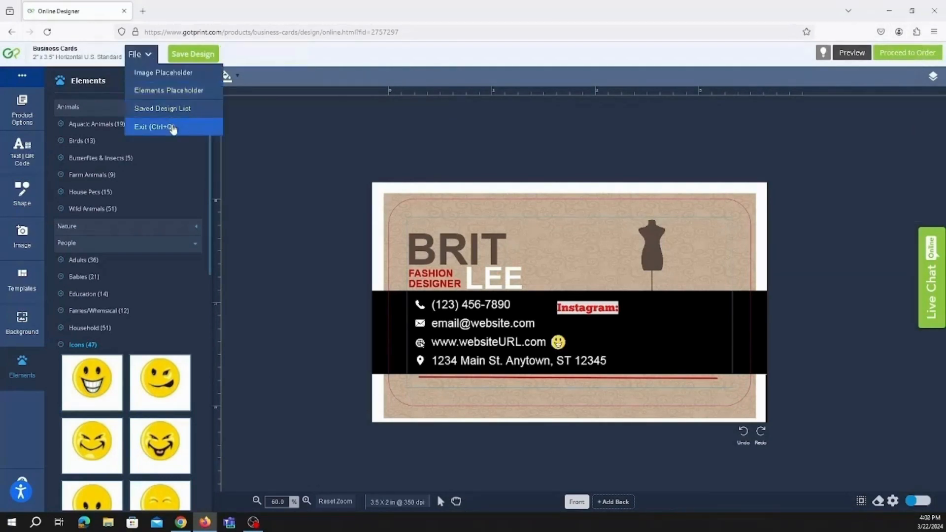
Save the card as a new design named "My Business Card".
{"action": "left_click", "coordinate": [182, 60]}
{"action": "double_click", "coordinate": [419, 258]}
{"action": "triple_click", "coordinate": [512, 259]}
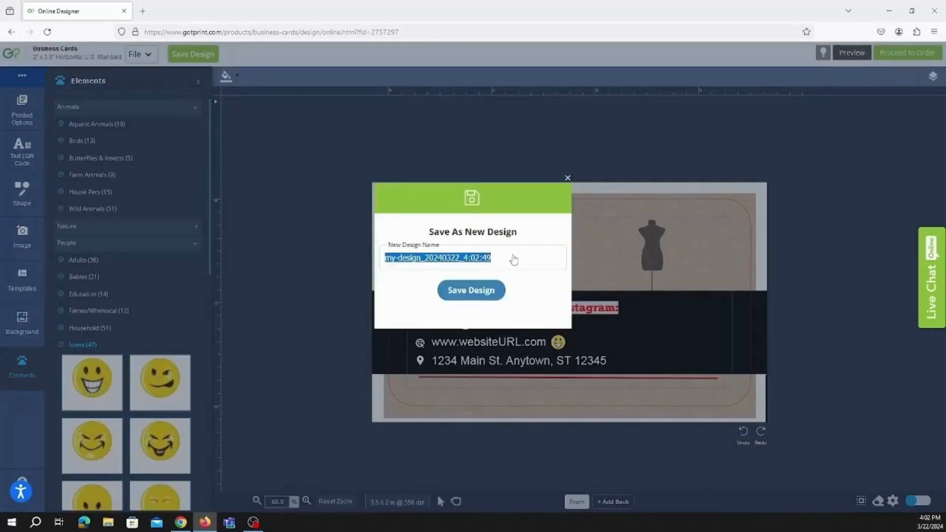
{"action": "key", "text": "BackSpace"}
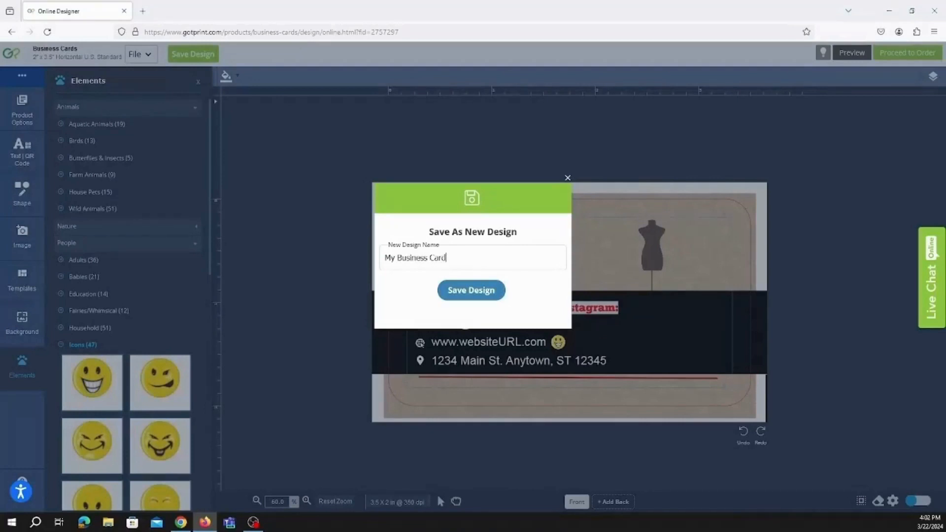
{"action": "left_click", "coordinate": [457, 294]}
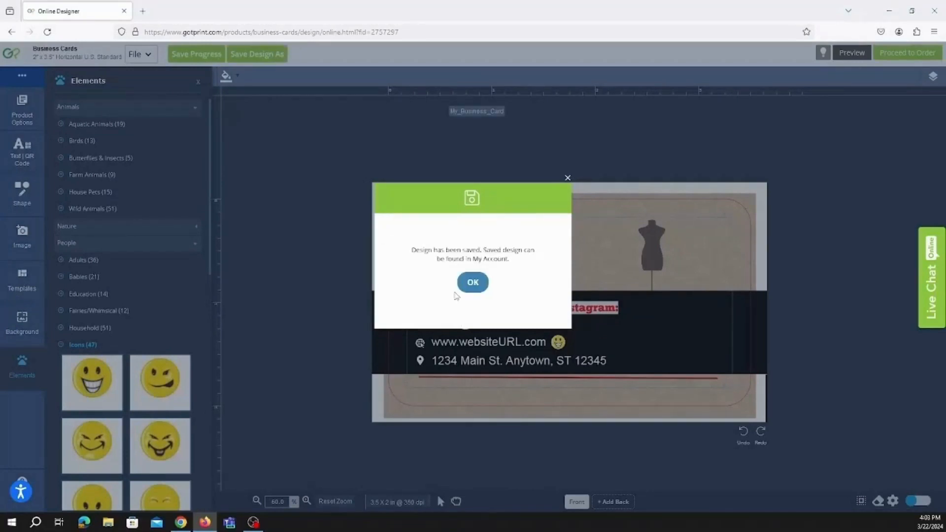
{"action": "left_click", "coordinate": [472, 283]}
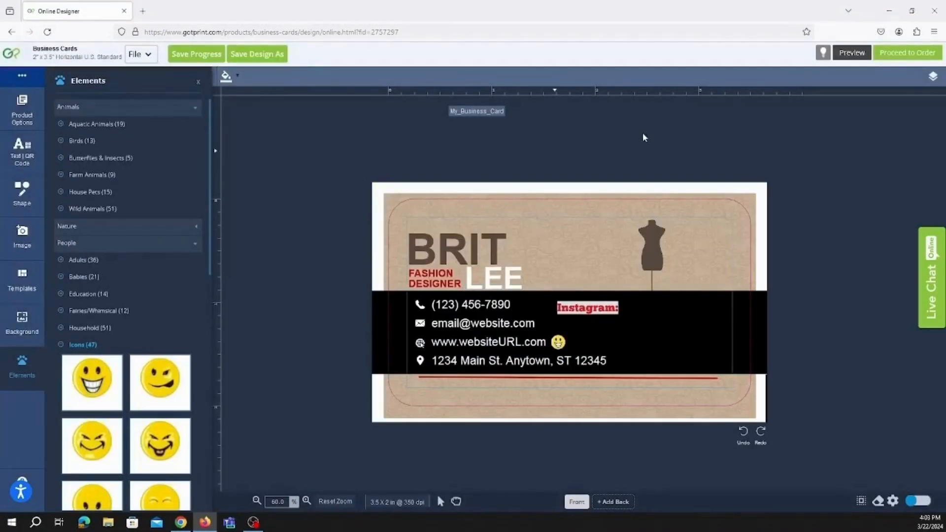
Proceed to the order with the saved design and go to the design preview and estimated shipping section.
{"action": "left_click", "coordinate": [907, 52]}
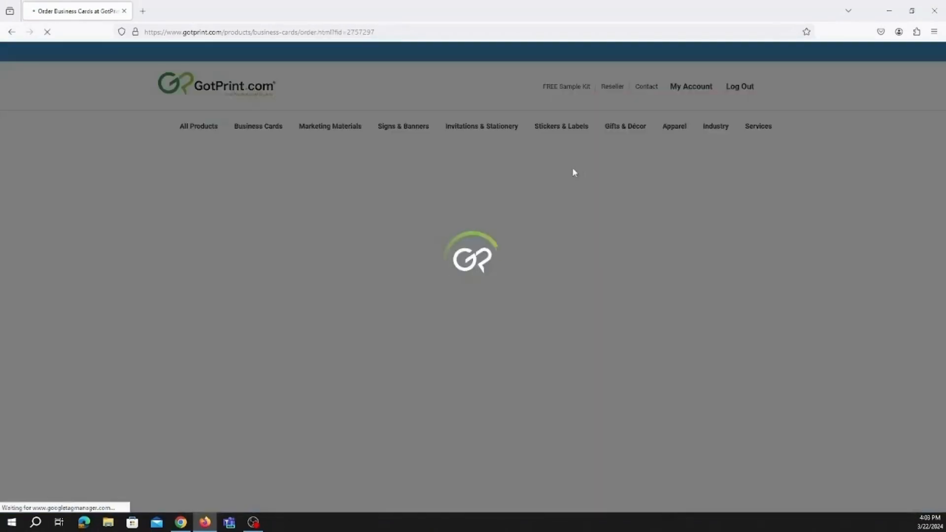
{"action": "scroll", "coordinate": [588, 217], "scroll_direction": "down", "scroll_amount": 7}
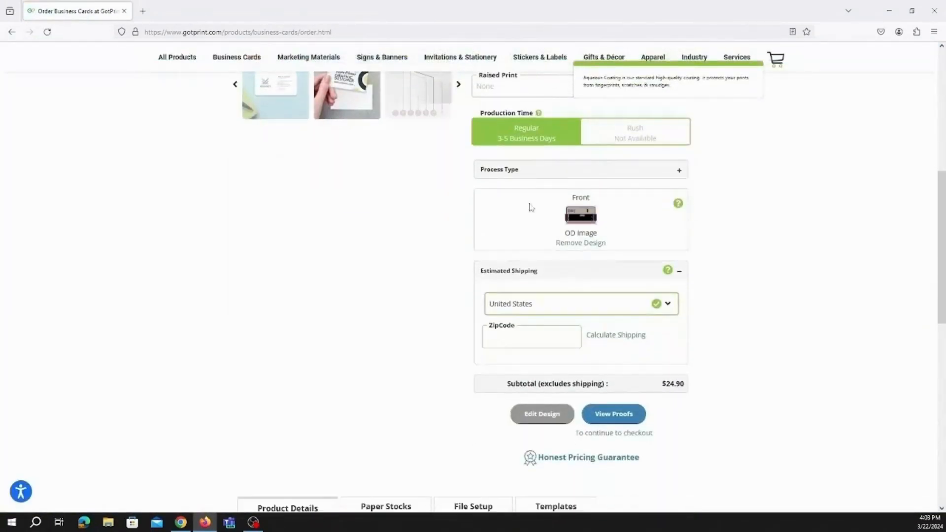